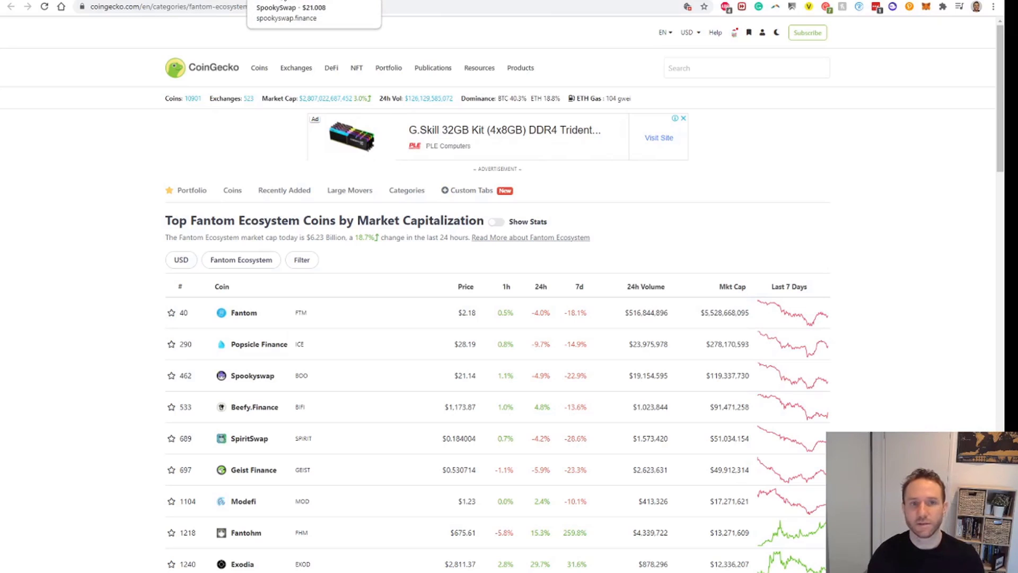
- Switch from CoinGecko's Fantom Ecosystem list to the SpookySwap swap page tab
{"action": "left_click", "coordinate": [286, 0]}
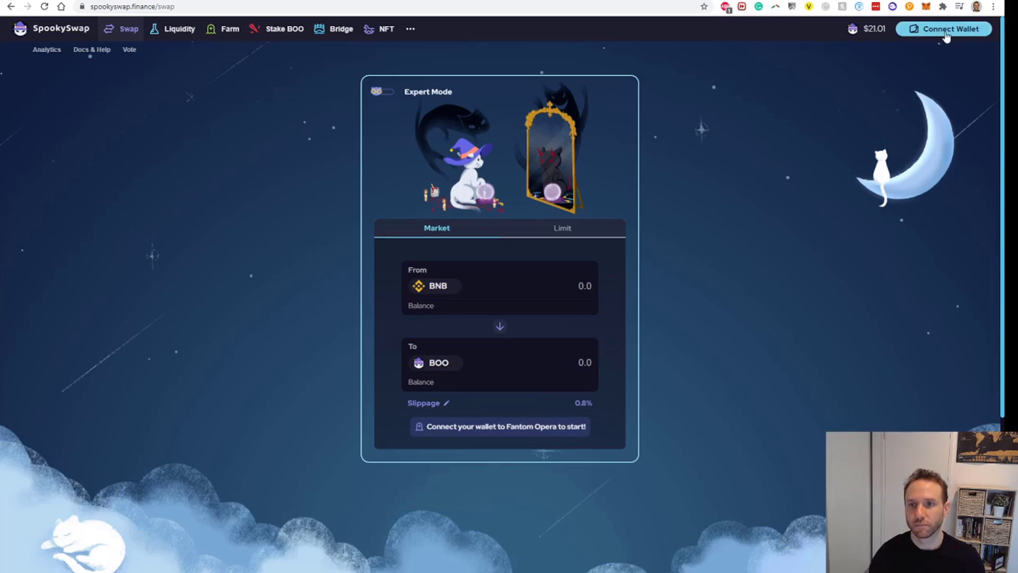
- Connect the MetaMask account to SpookySwap and let the site switch it to Fantom Opera
{"action": "left_click", "coordinate": [944, 33]}
{"action": "left_click", "coordinate": [495, 240]}
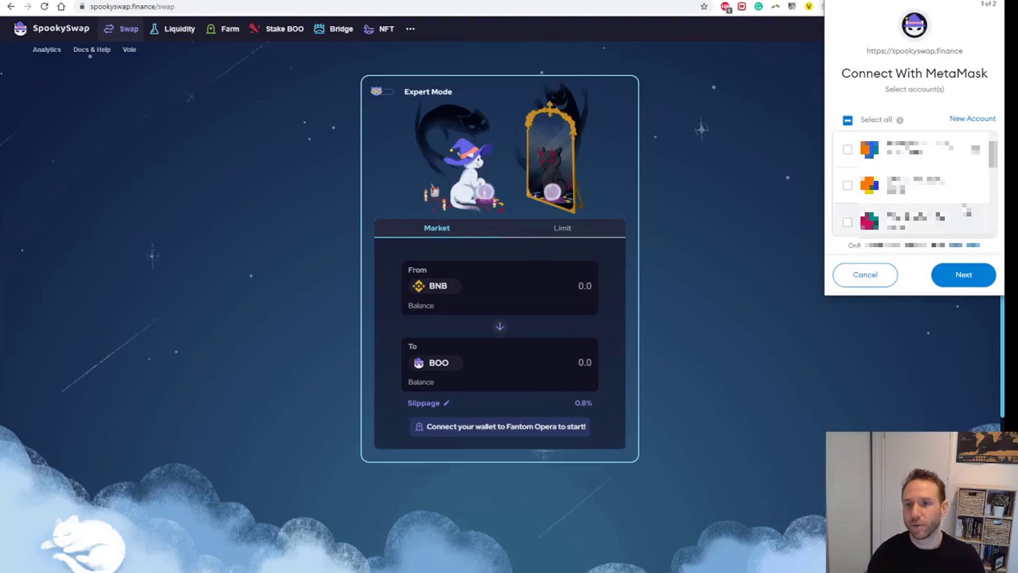
{"action": "scroll", "coordinate": [969, 207], "scroll_direction": "down", "scroll_amount": 3}
{"action": "left_click", "coordinate": [962, 275]}
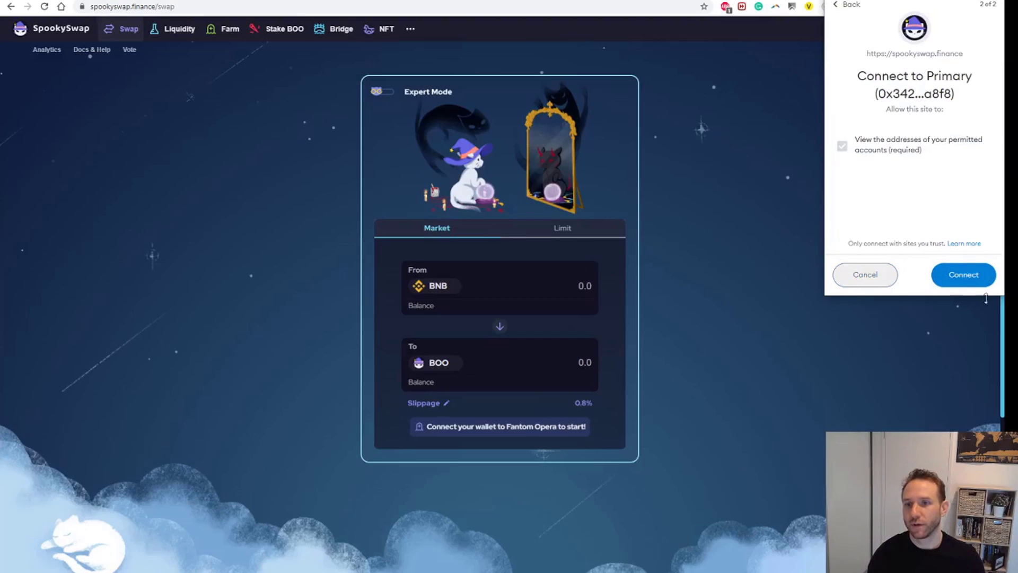
{"action": "left_click", "coordinate": [965, 281]}
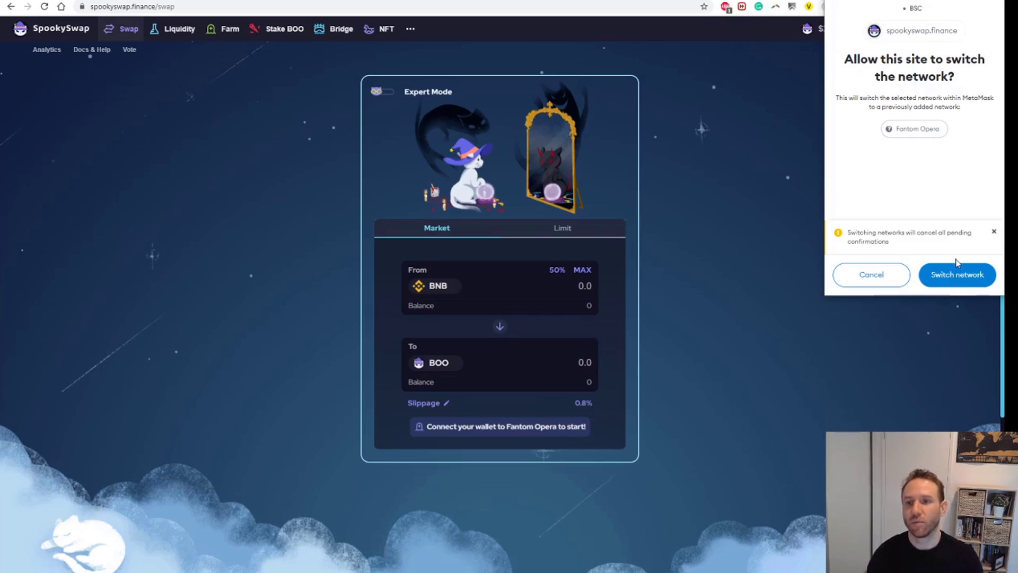
{"action": "left_click", "coordinate": [964, 276]}
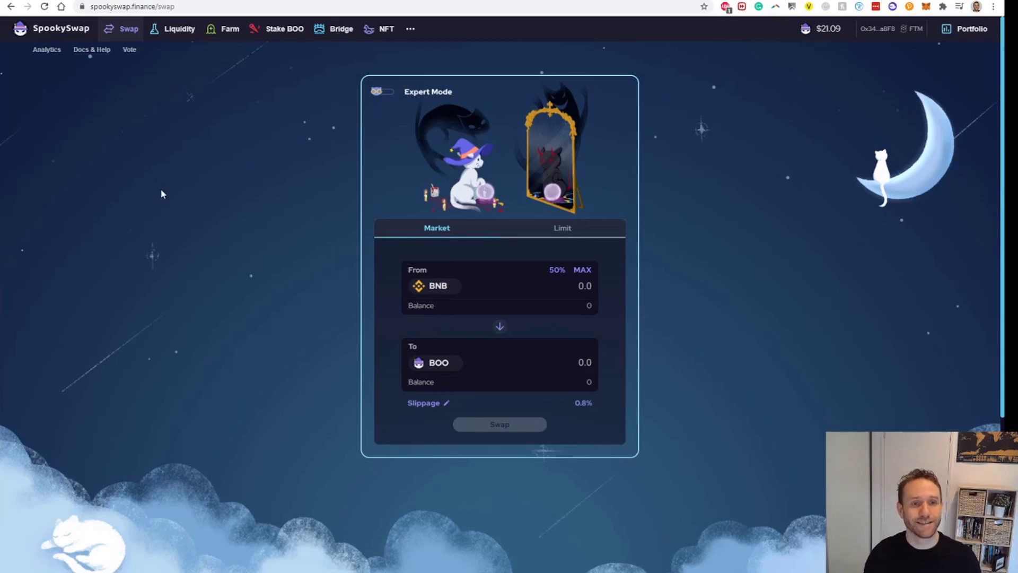
- Open the Bridge page, switch MetaMask to the BSC network, and open the From Chain list
{"action": "left_click", "coordinate": [333, 33]}
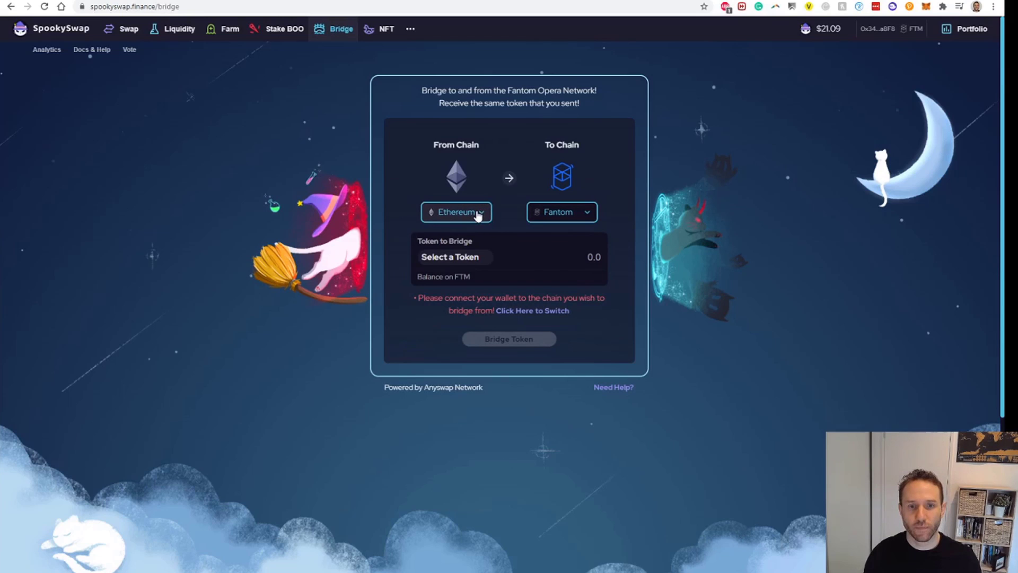
{"action": "left_click", "coordinate": [926, 8]}
{"action": "left_click", "coordinate": [853, 34]}
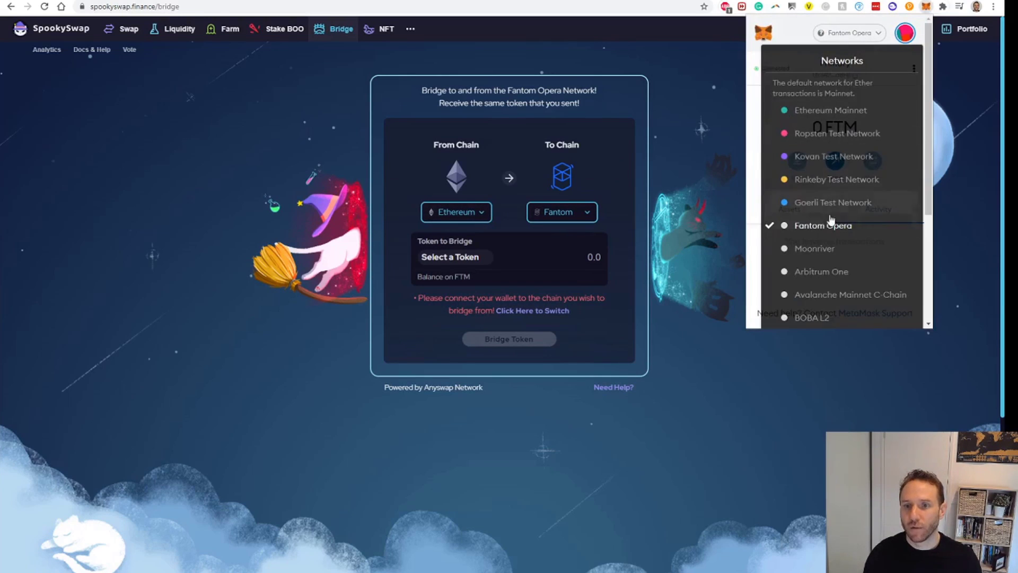
{"action": "scroll", "coordinate": [830, 220], "scroll_direction": "down", "scroll_amount": 5}
{"action": "left_click", "coordinate": [825, 238]}
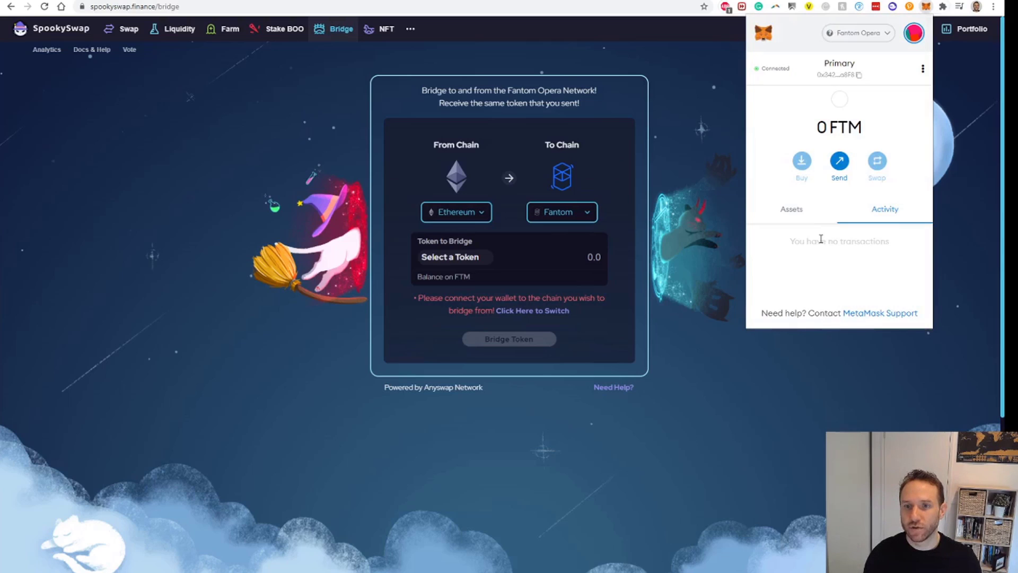
{"action": "left_click", "coordinate": [689, 169]}
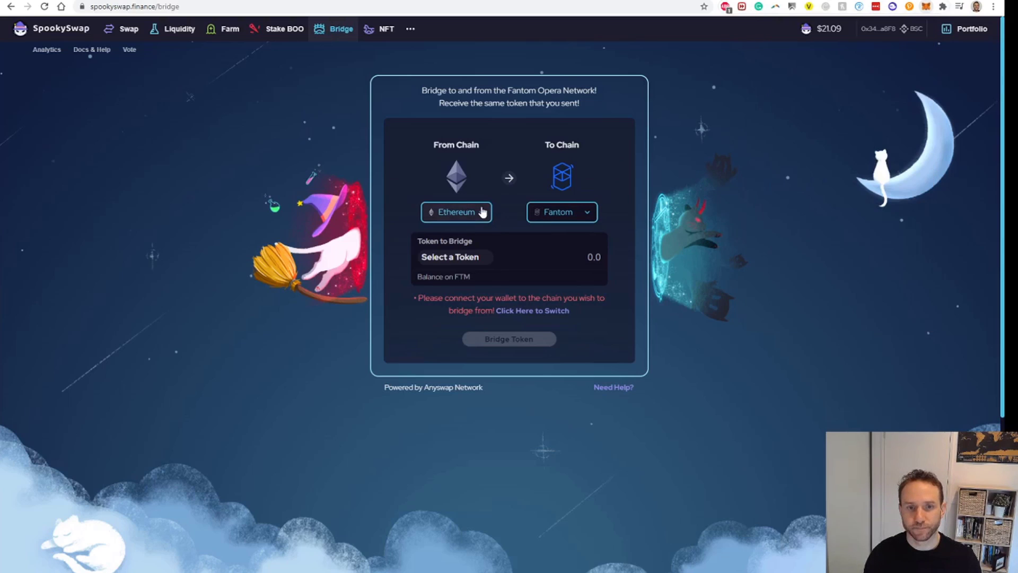
{"action": "left_click", "coordinate": [482, 212]}
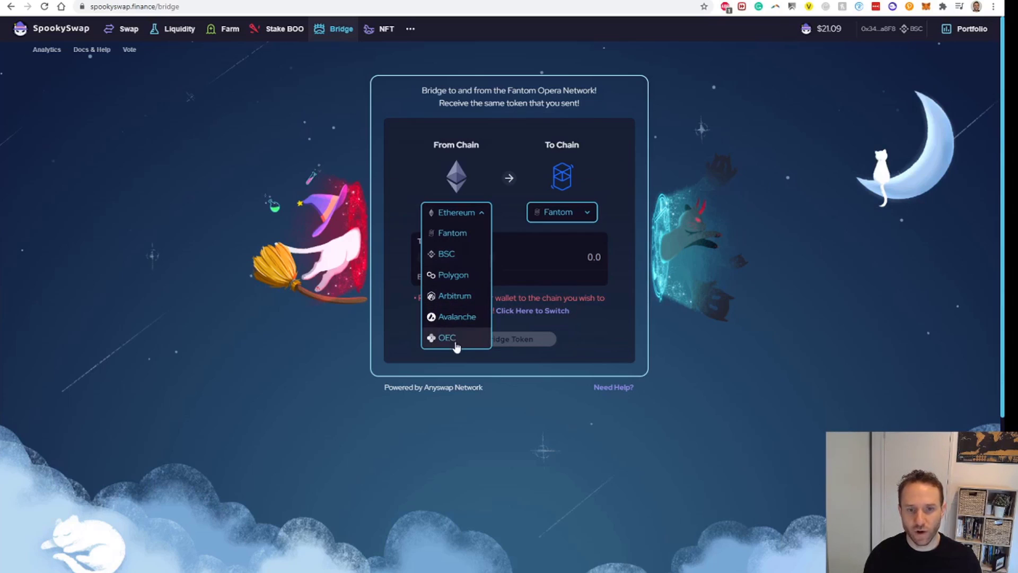
- Set the bridge to send BNB from BSC, noting its balance and the 0.044 BNB minimum
{"action": "left_click", "coordinate": [464, 257]}
{"action": "left_click", "coordinate": [479, 259]}
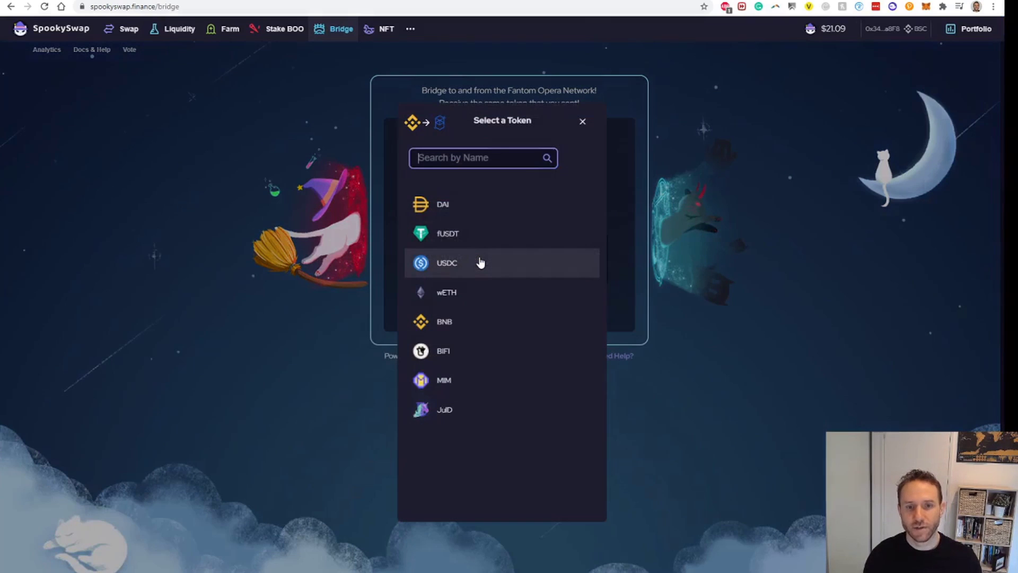
{"action": "left_click", "coordinate": [445, 321]}
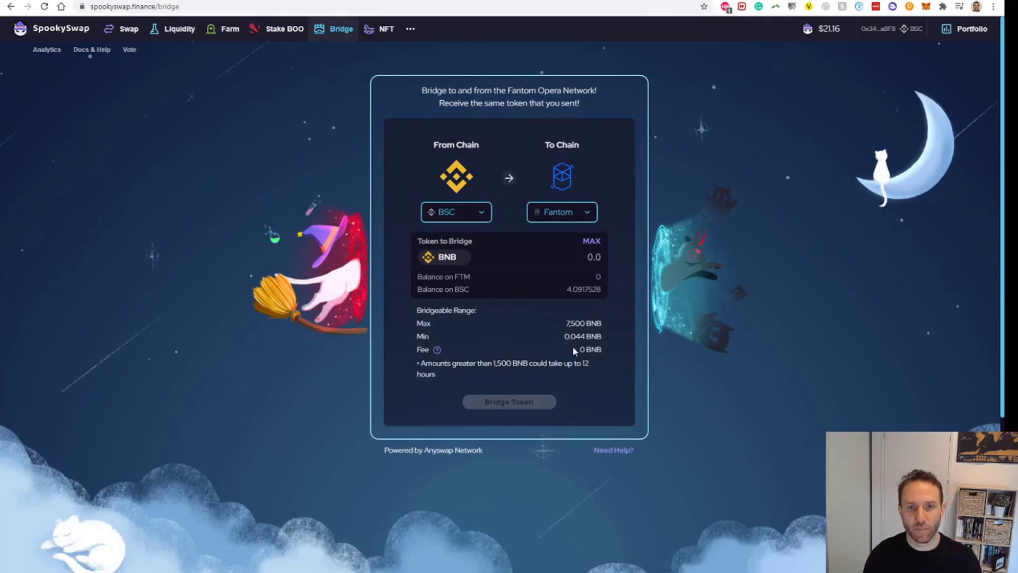
{"action": "left_click_drag", "start_coordinate": [565, 290], "coordinate": [601, 290]}
{"action": "left_click", "coordinate": [593, 300]}
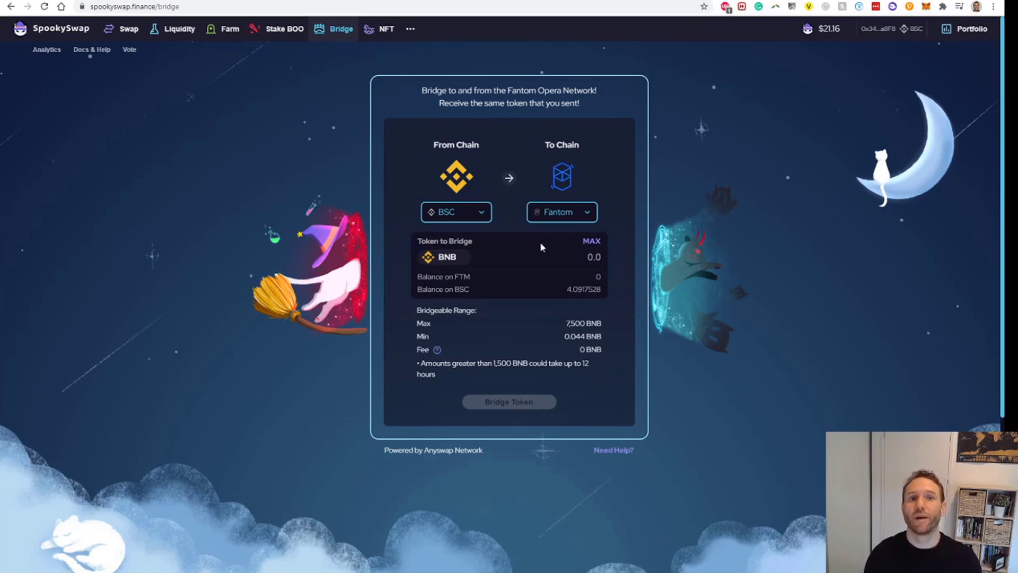
{"action": "left_click_drag", "start_coordinate": [564, 336], "coordinate": [592, 336]}
{"action": "left_click", "coordinate": [596, 337]}
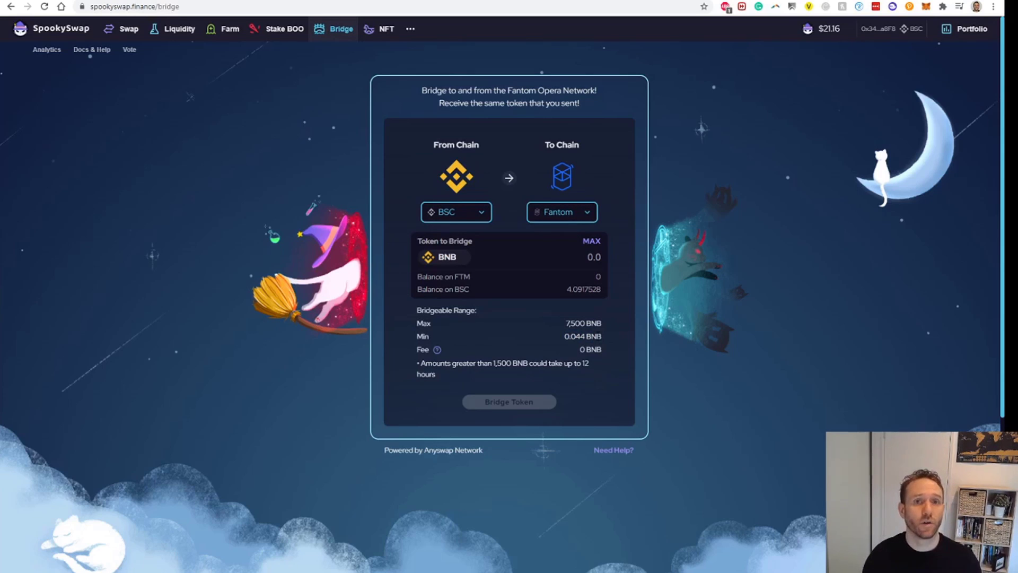
- Bridge 3.4 BNB to Fantom and confirm the transaction in MetaMask
{"action": "left_click", "coordinate": [583, 257]}
{"action": "type", "text": "3.4"}
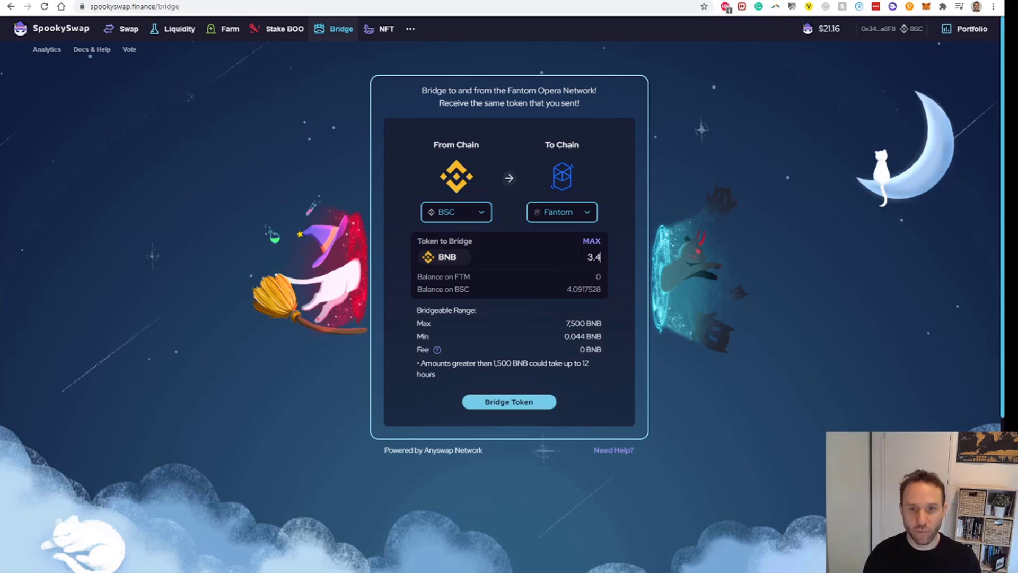
{"action": "left_click", "coordinate": [509, 404]}
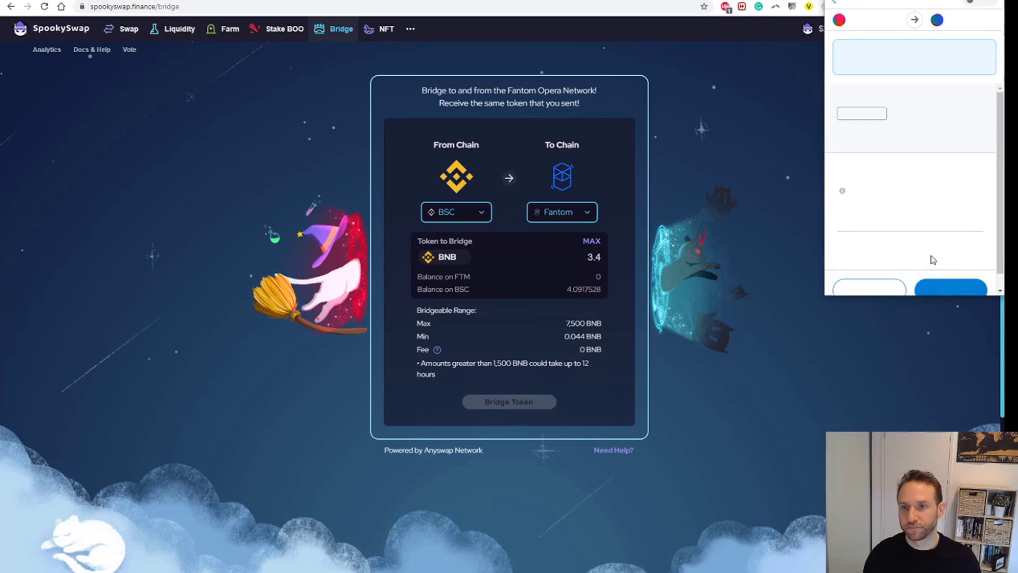
{"action": "scroll", "coordinate": [933, 260], "scroll_direction": "down", "scroll_amount": 1}
{"action": "left_click", "coordinate": [958, 279]}
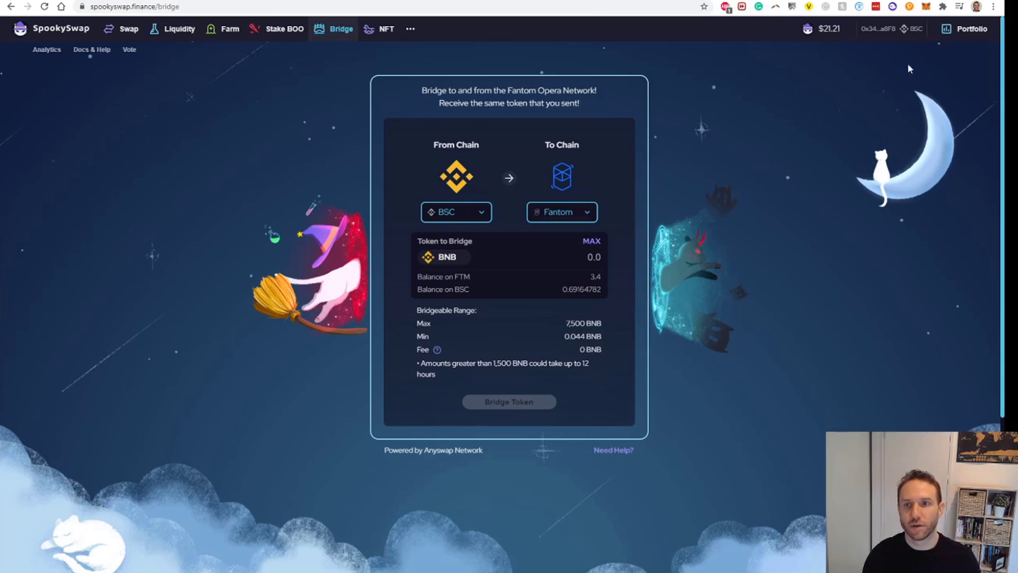
{"action": "left_click", "coordinate": [231, 1]}
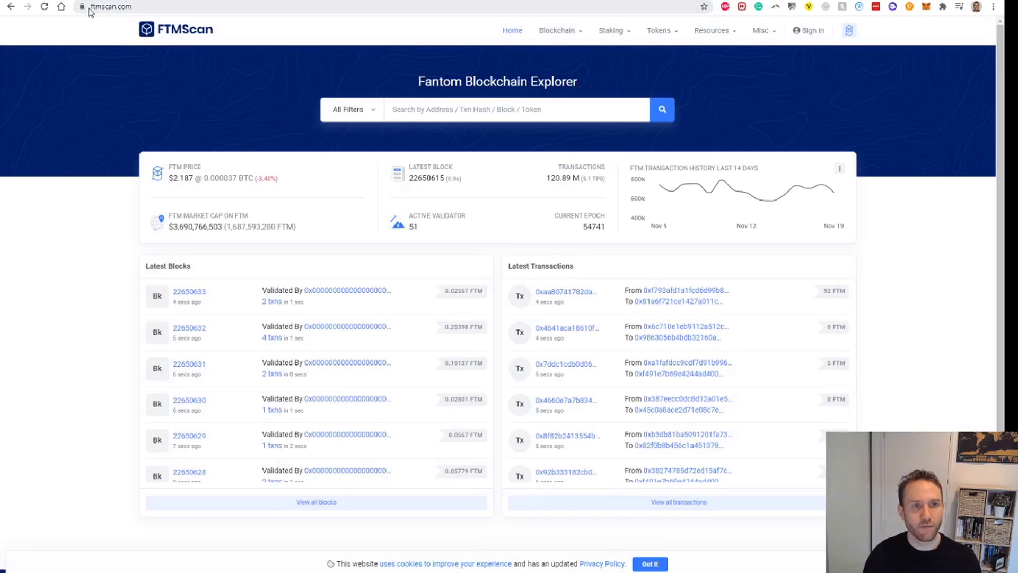
{"action": "left_click", "coordinate": [147, 8]}
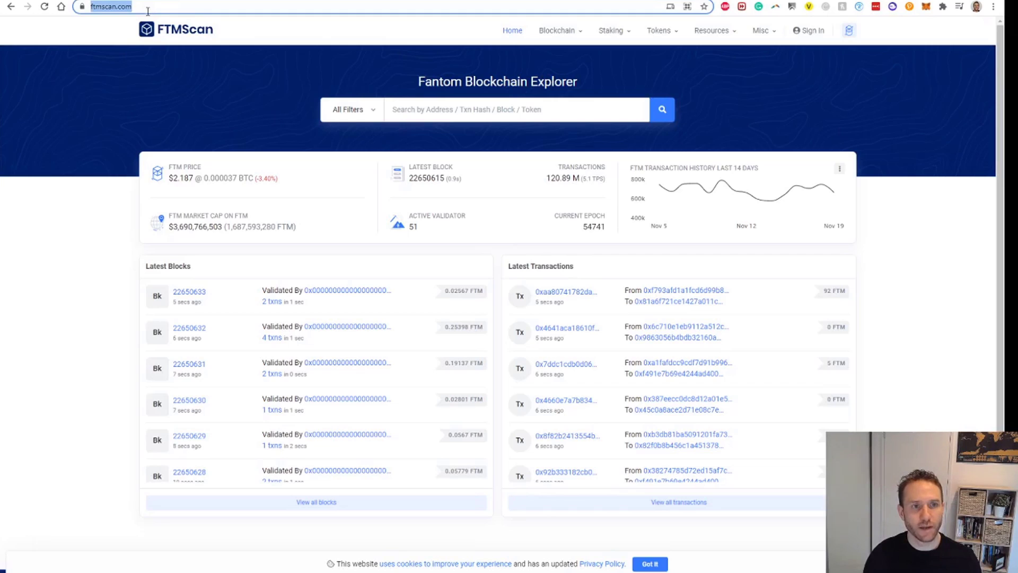
{"action": "left_click", "coordinate": [431, 109]}
{"action": "type", "text": "0x34298B3f0E587Dd395B8114453AEe38F761Aa8F8"}
{"action": "key", "text": "Return"}
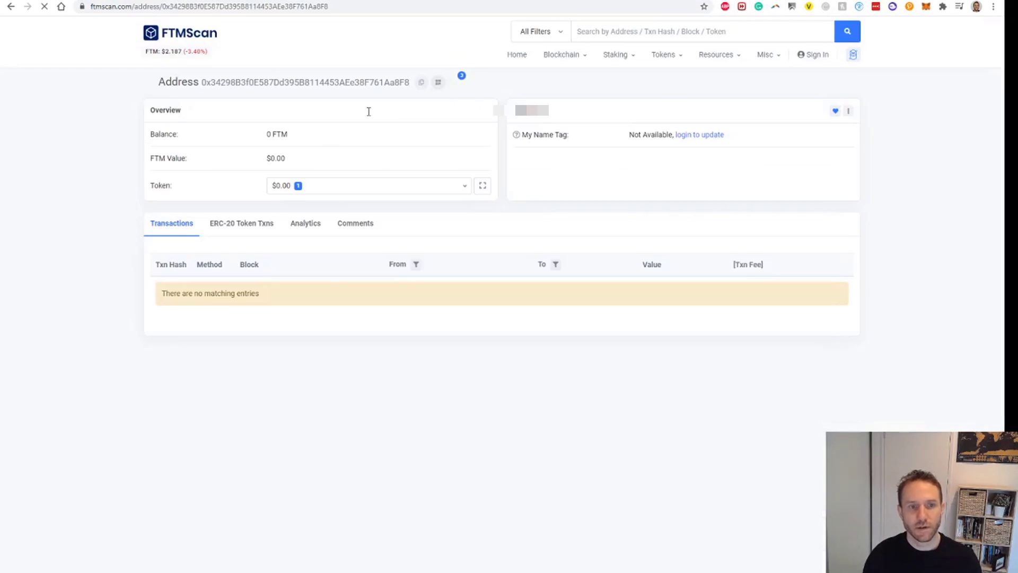
{"action": "left_click_drag", "start_coordinate": [245, 141], "coordinate": [379, 144]}
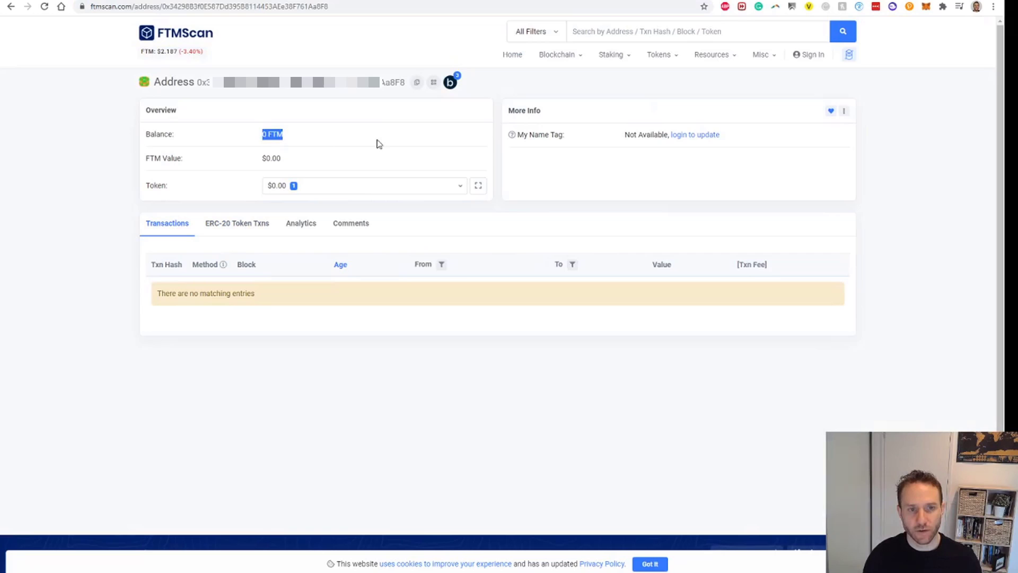
{"action": "left_click", "coordinate": [363, 188]}
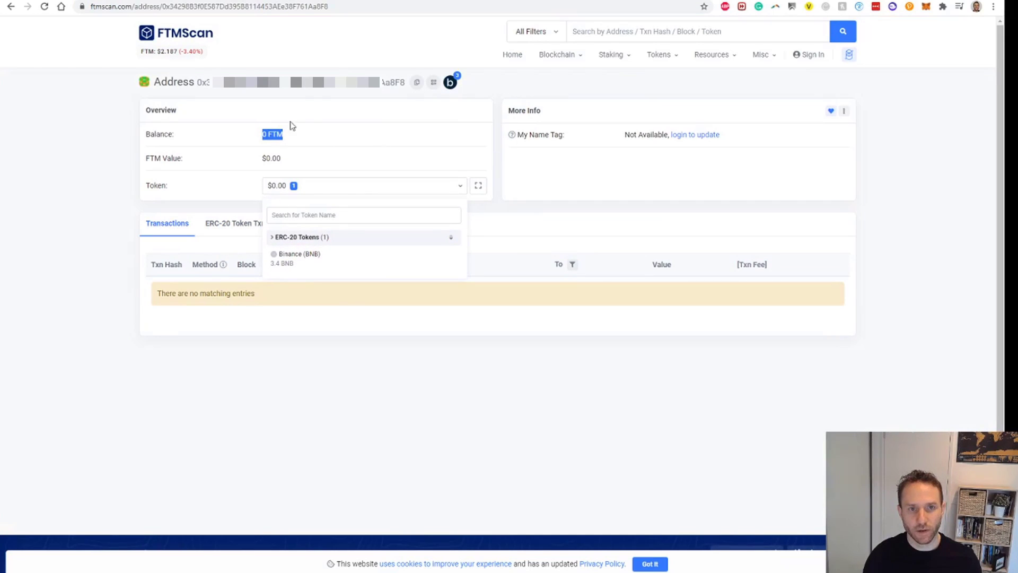
{"action": "left_click", "coordinate": [310, 53]}
{"action": "left_click", "coordinate": [293, 1]}
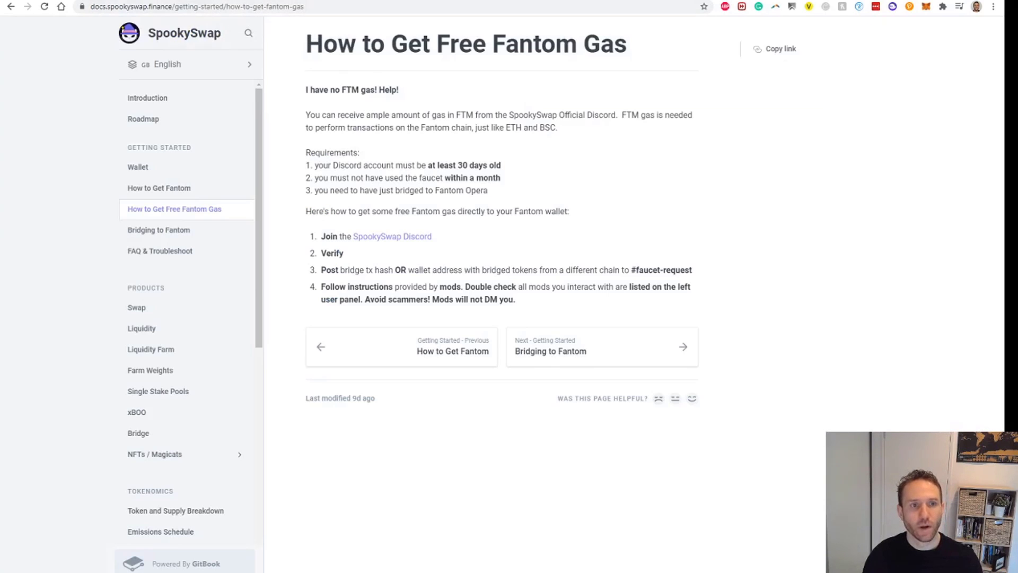
{"action": "left_click", "coordinate": [219, 1]}
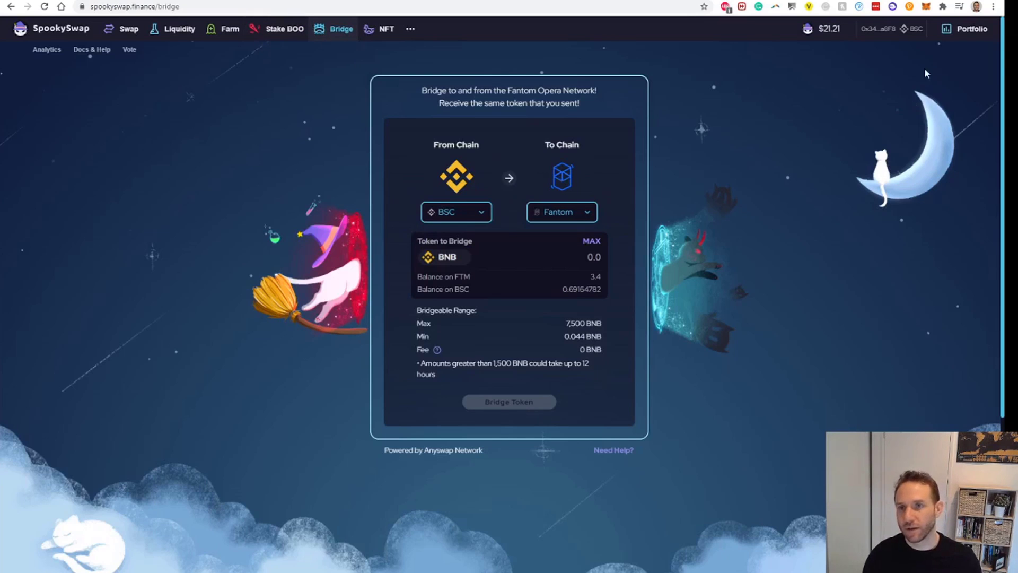
- Switch the MetaMask network back to Fantom Opera
{"action": "left_click", "coordinate": [926, 6]}
{"action": "left_click", "coordinate": [874, 33]}
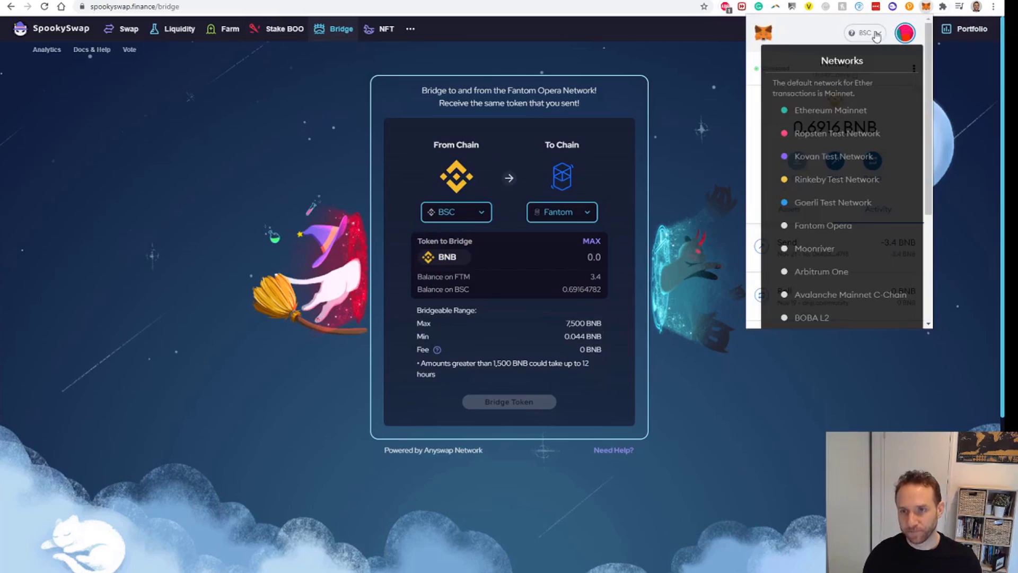
{"action": "scroll", "coordinate": [913, 173], "scroll_direction": "down", "scroll_amount": 1}
{"action": "left_click", "coordinate": [912, 180]}
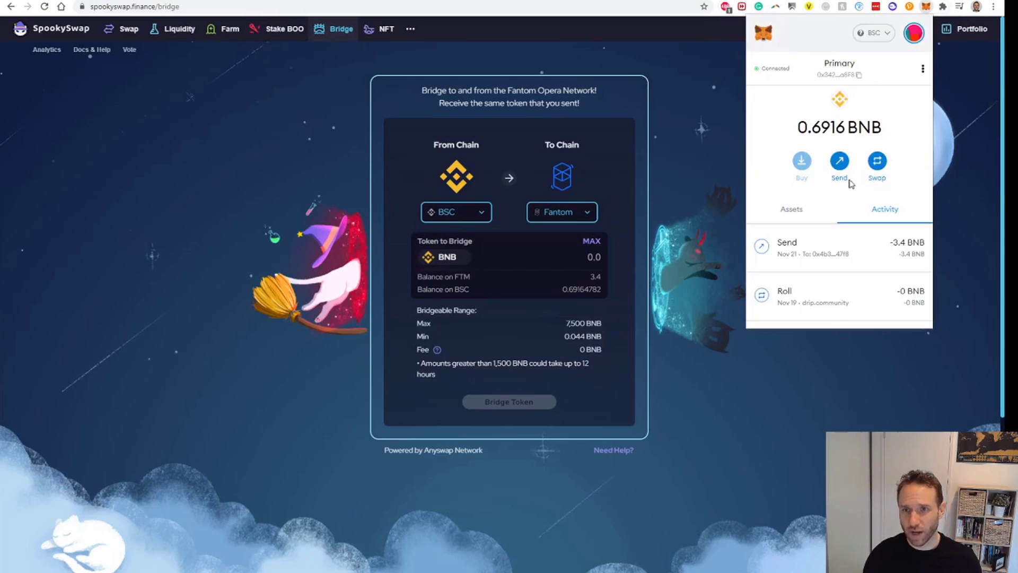
{"action": "left_click", "coordinate": [687, 131]}
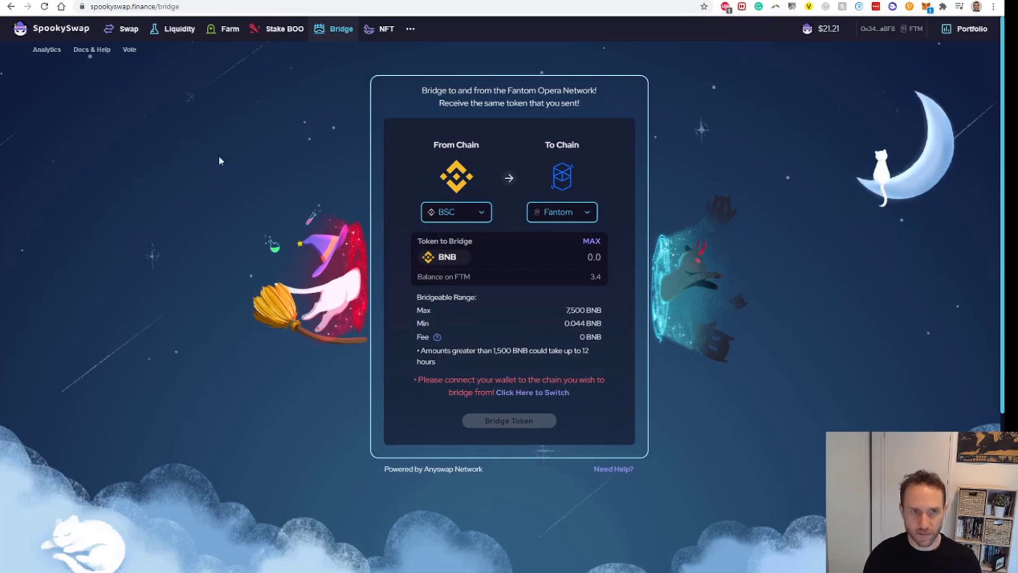
- On the swap page, enter the full 3.4 BNB balance, then reject the BNB spending approval
{"action": "left_click", "coordinate": [123, 29]}
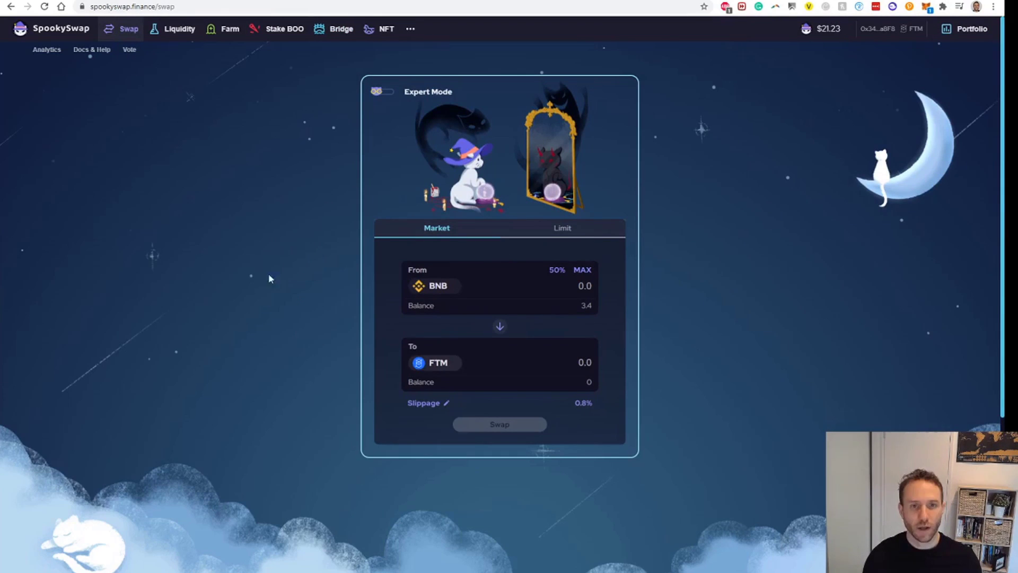
{"action": "left_click", "coordinate": [583, 271]}
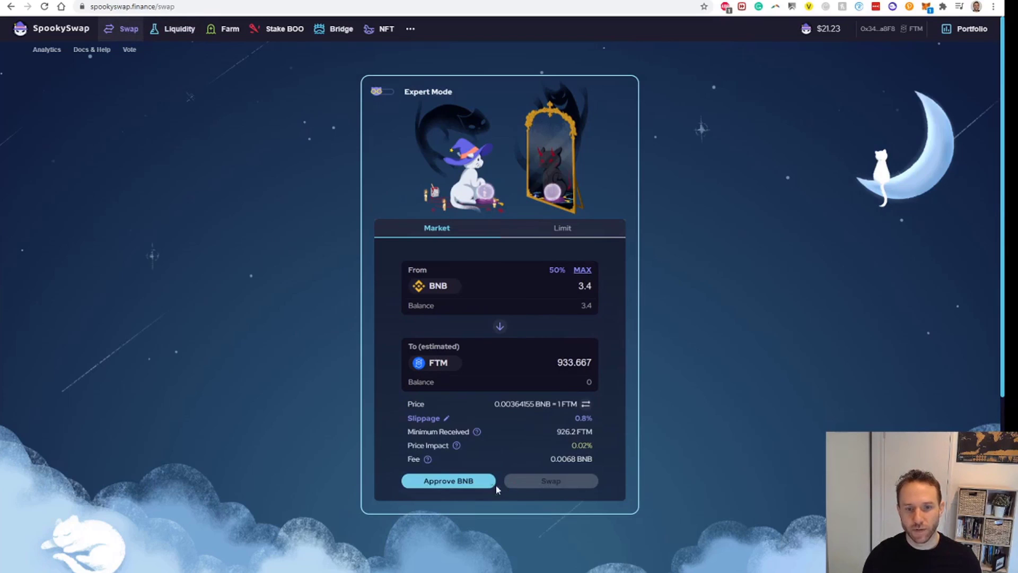
{"action": "left_click", "coordinate": [471, 481]}
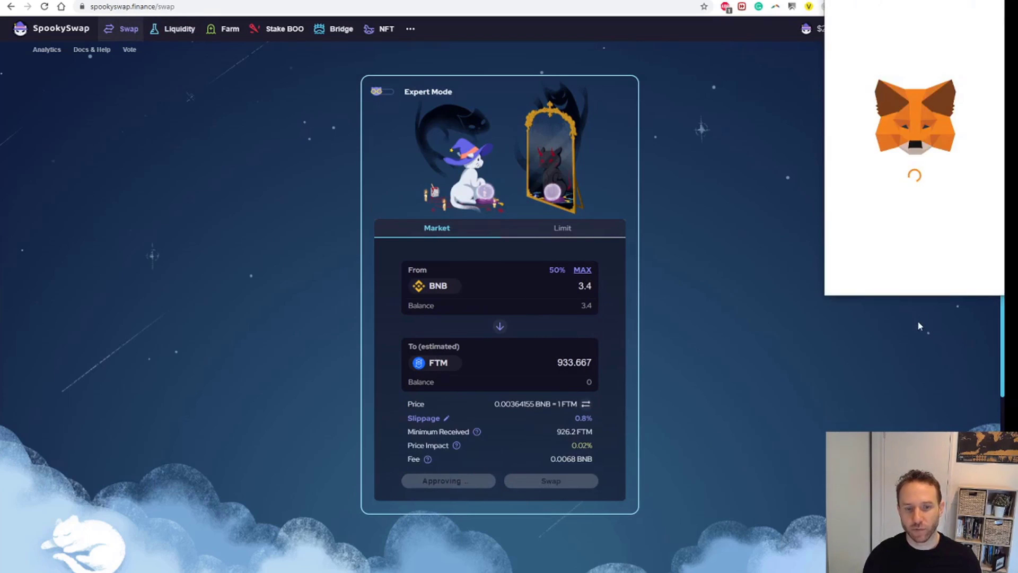
{"action": "scroll", "coordinate": [962, 249], "scroll_direction": "down", "scroll_amount": 1}
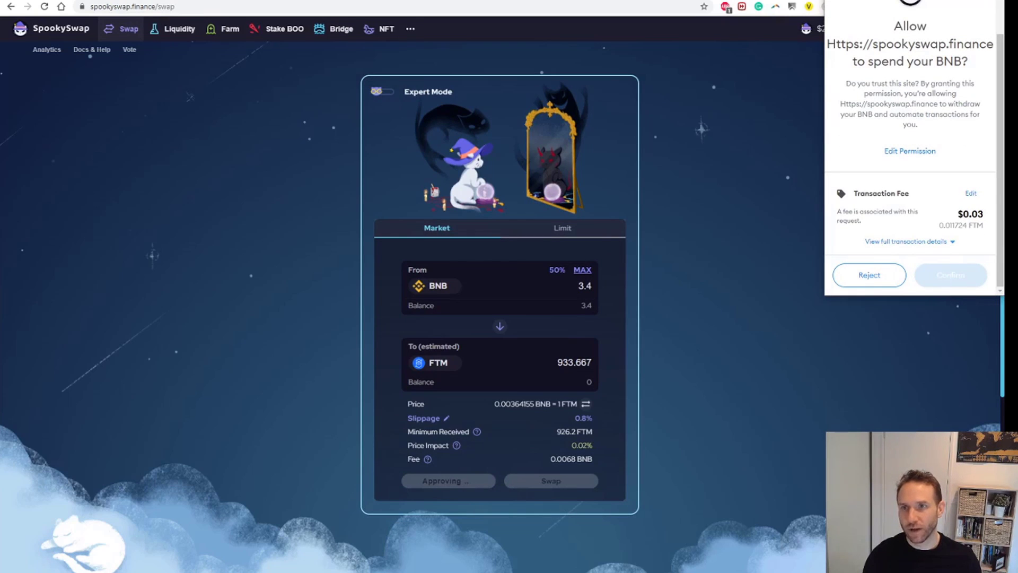
{"action": "left_click", "coordinate": [869, 275]}
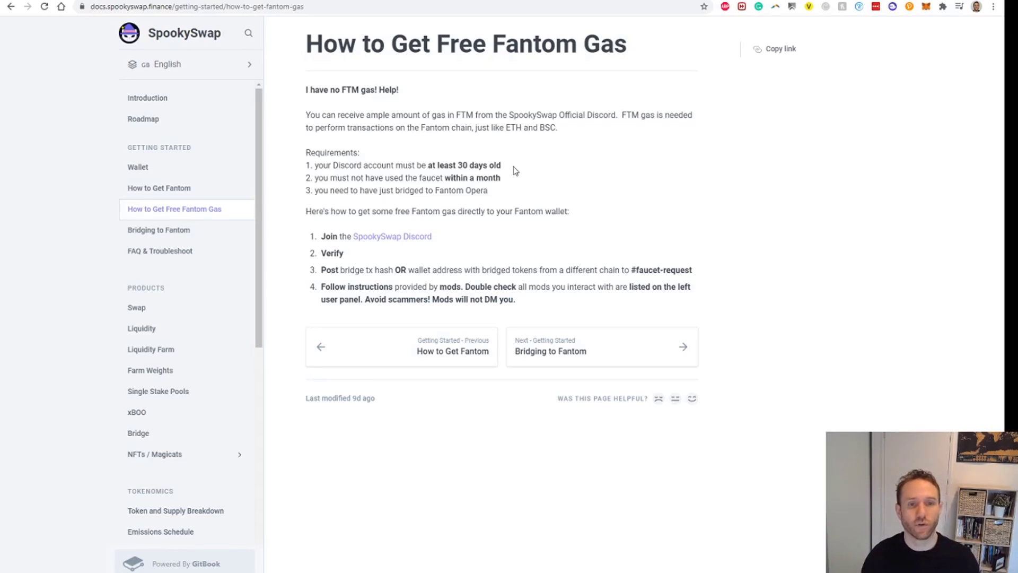
- Review the faucet requirements (once a month, bridged to Fantom Opera) and follow the SpookySwap Discord link
{"action": "left_click_drag", "start_coordinate": [520, 182], "coordinate": [275, 174]}
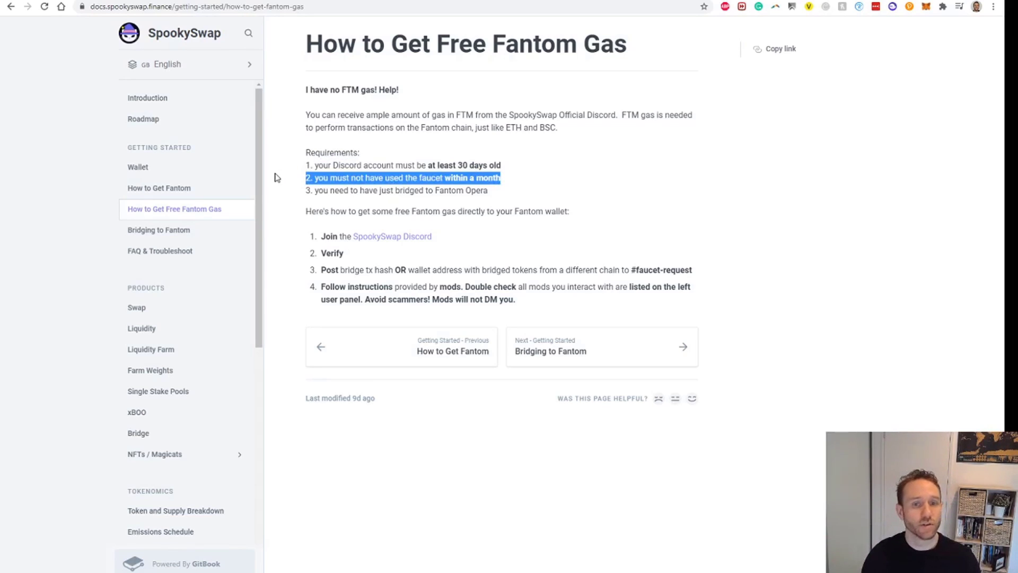
{"action": "left_click", "coordinate": [573, 189]}
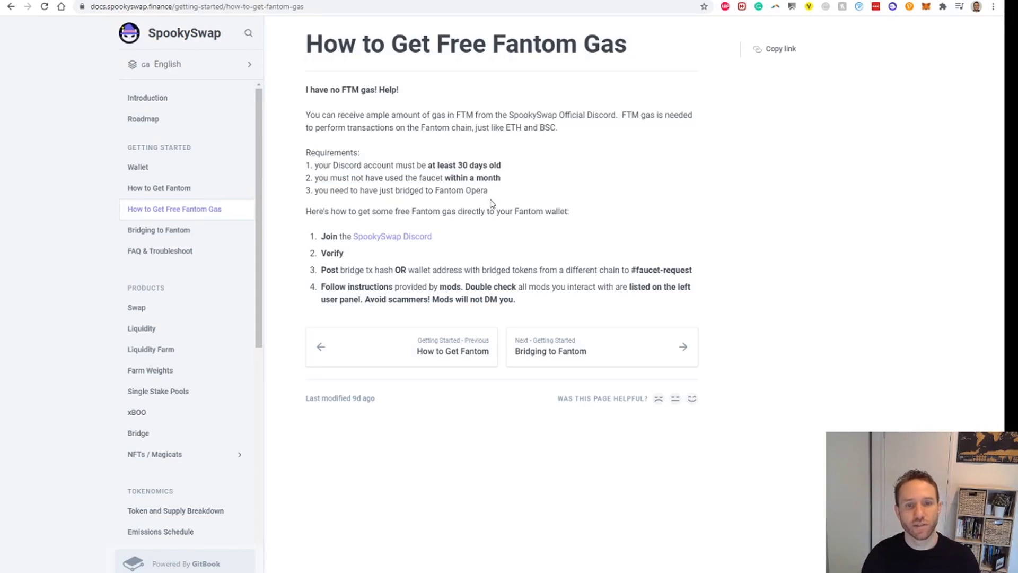
{"action": "left_click_drag", "start_coordinate": [488, 192], "coordinate": [304, 192]}
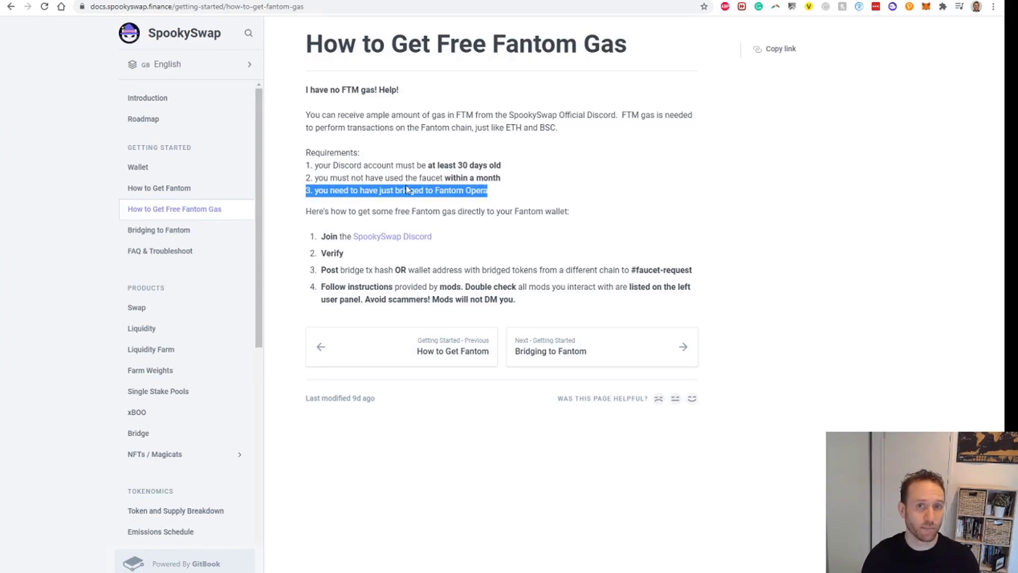
{"action": "left_click", "coordinate": [489, 177]}
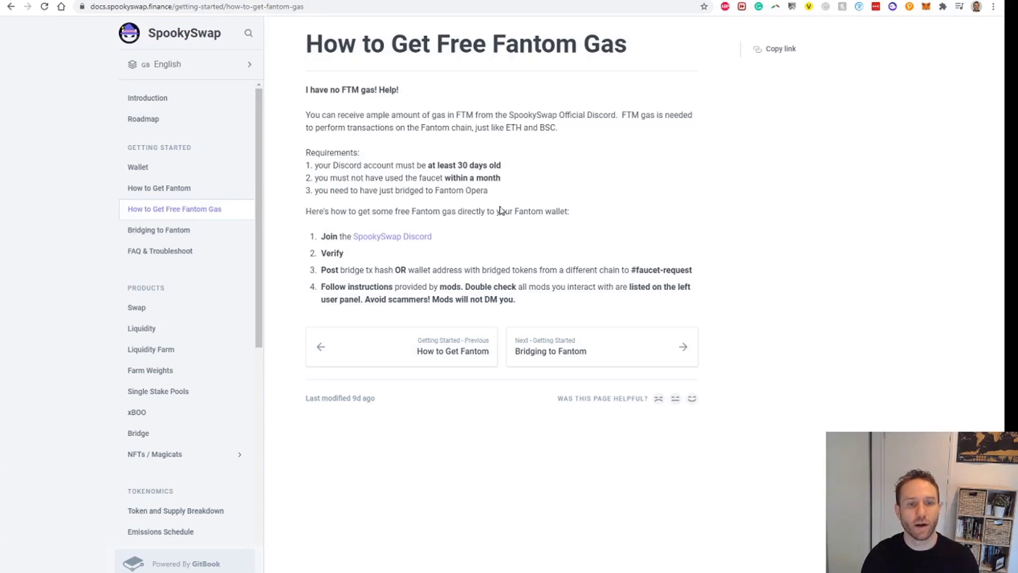
{"action": "left_click", "coordinate": [396, 240]}
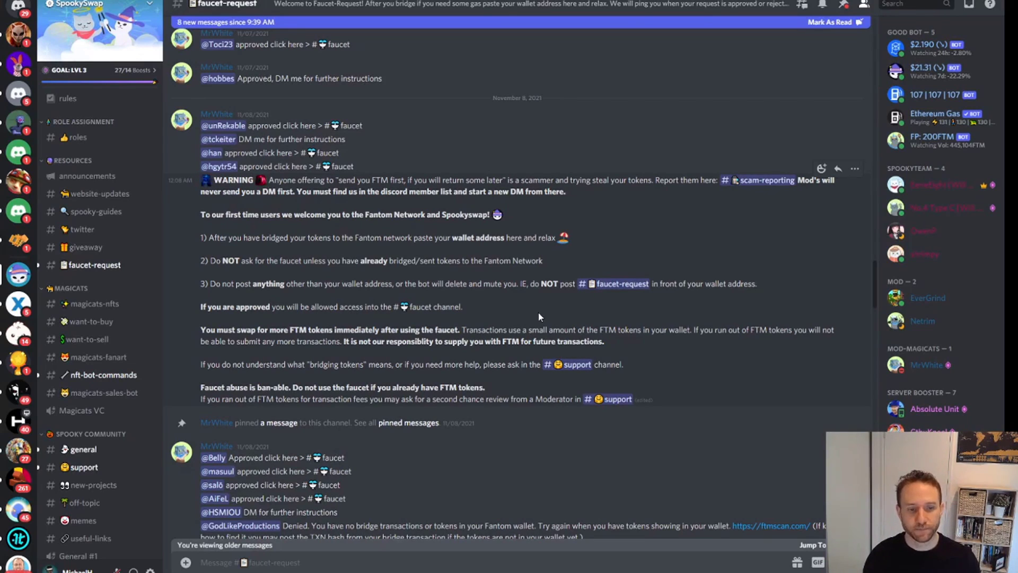
- Mark #faucet-request as read, scroll through its approvals, and jump to the newest posts
{"action": "left_click", "coordinate": [509, 554]}
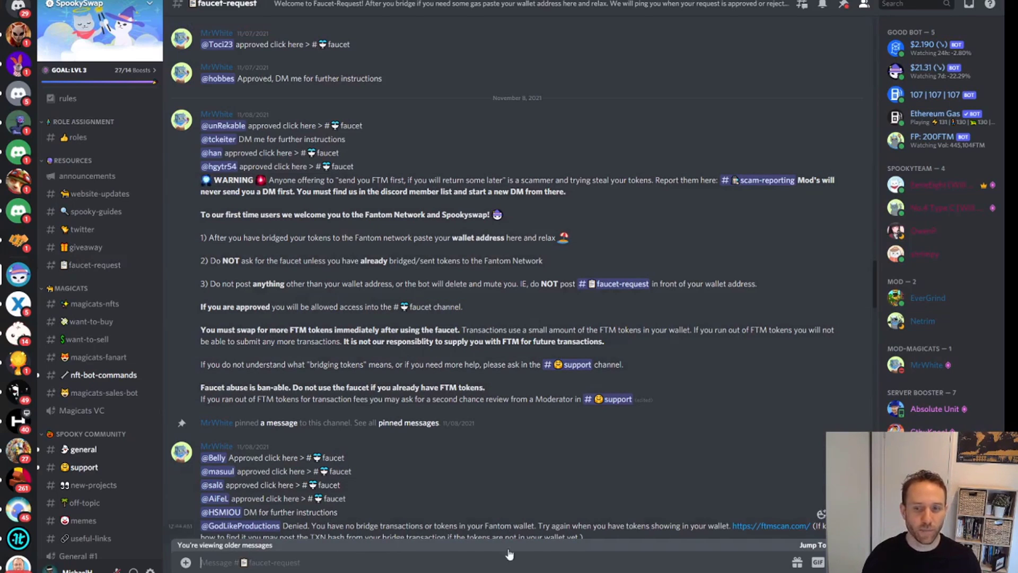
{"action": "scroll", "coordinate": [725, 317], "scroll_direction": "down", "scroll_amount": 15}
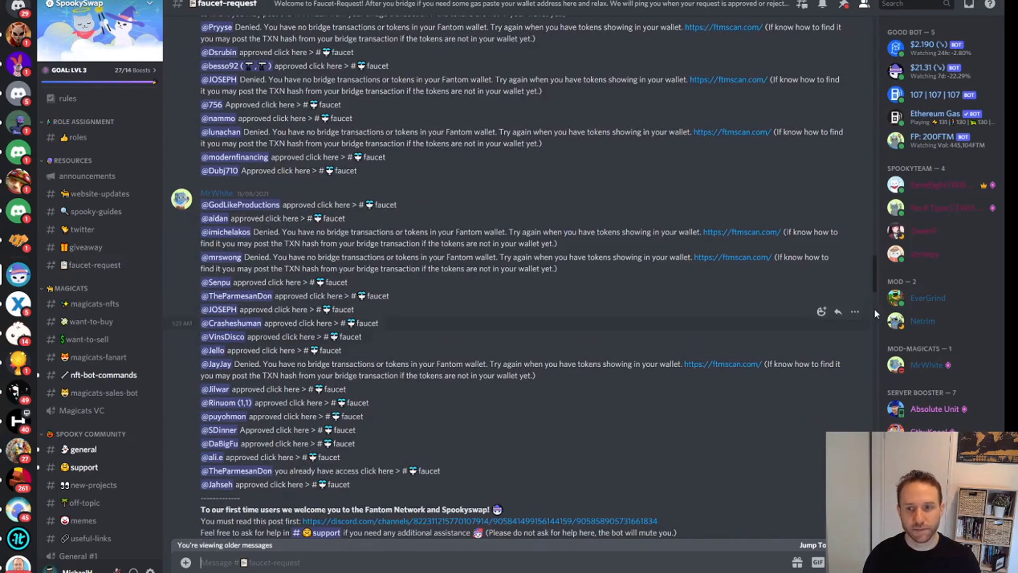
{"action": "scroll", "coordinate": [877, 273], "scroll_direction": "up", "scroll_amount": 15}
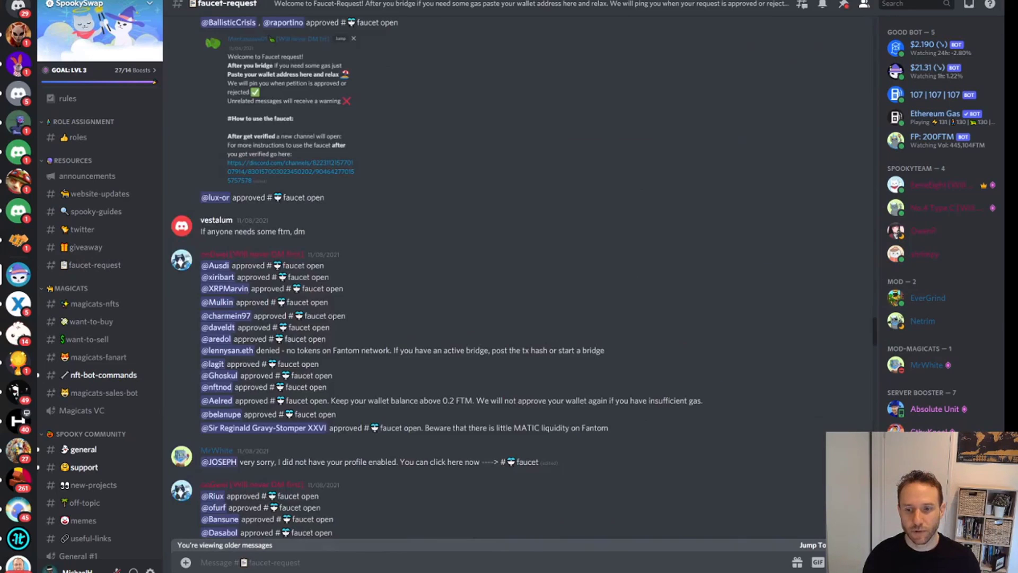
{"action": "left_click", "coordinate": [811, 544]}
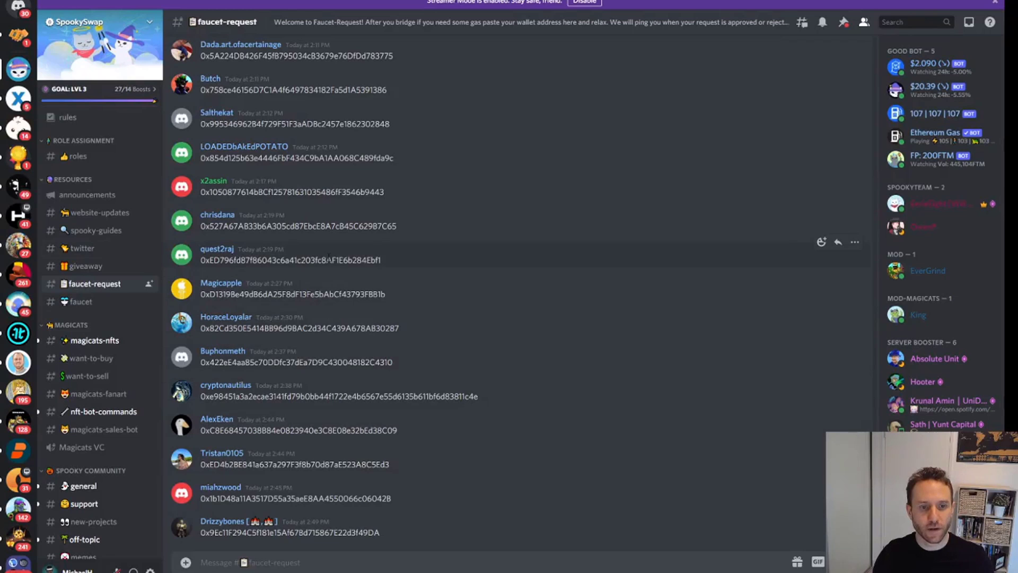
{"action": "left_click", "coordinate": [81, 302]}
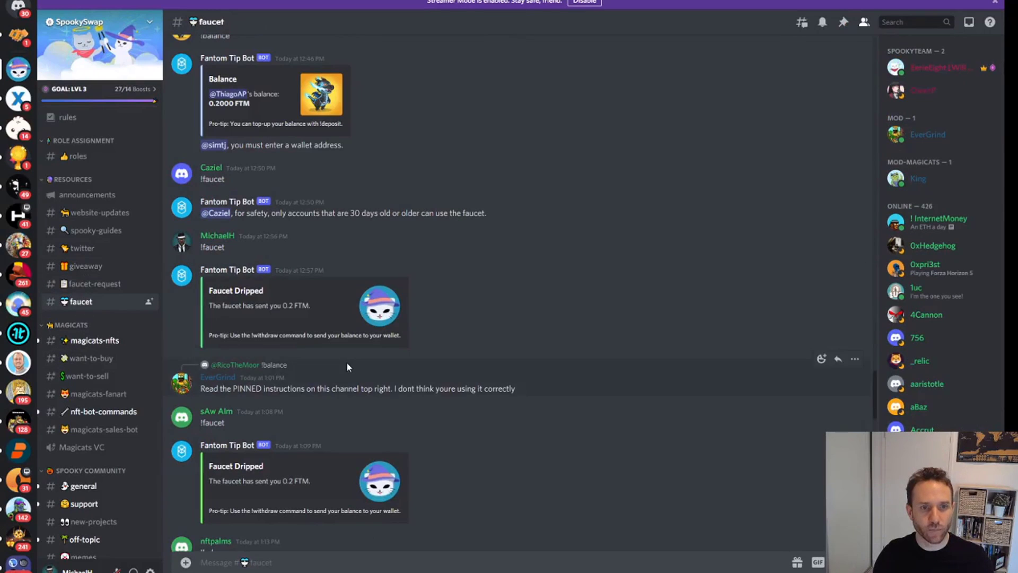
{"action": "scroll", "coordinate": [346, 362], "scroll_direction": "down", "scroll_amount": 15}
{"action": "scroll", "coordinate": [347, 364], "scroll_direction": "up", "scroll_amount": 10}
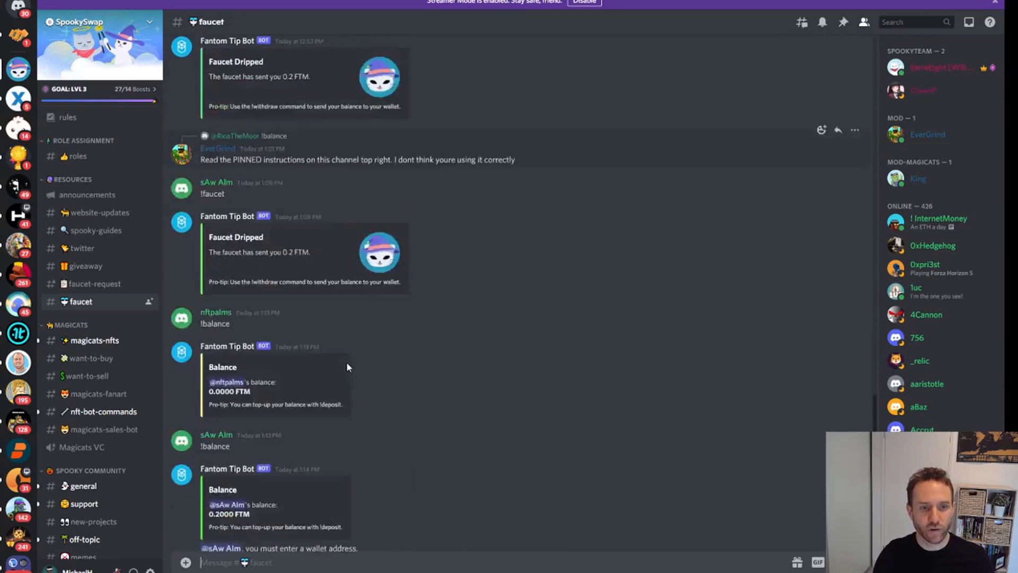
{"action": "scroll", "coordinate": [347, 367], "scroll_direction": "up", "scroll_amount": 2}
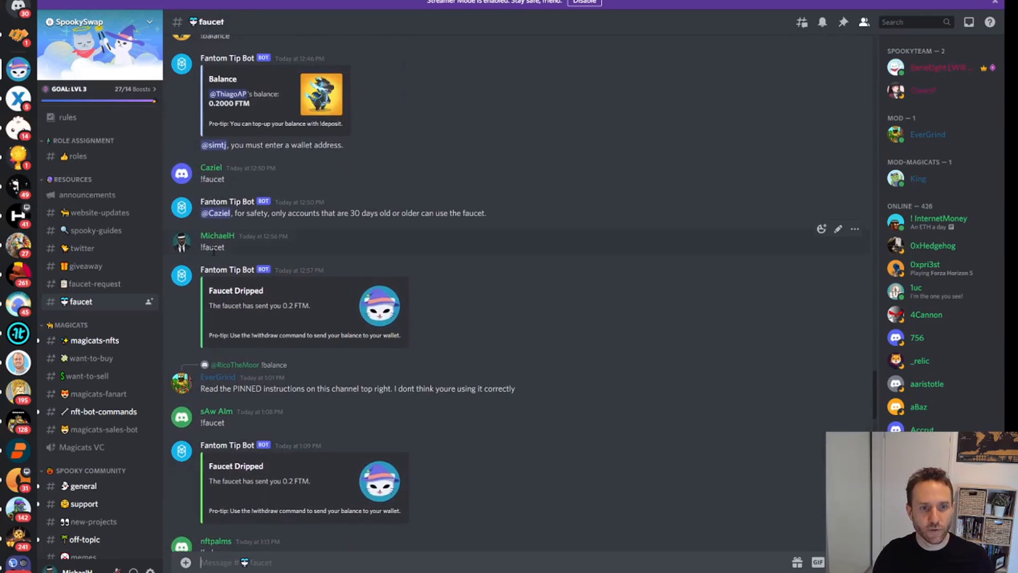
{"action": "left_click_drag", "start_coordinate": [225, 248], "coordinate": [201, 247]}
{"action": "key", "text": "ctrl+c"}
{"action": "left_click", "coordinate": [309, 560]}
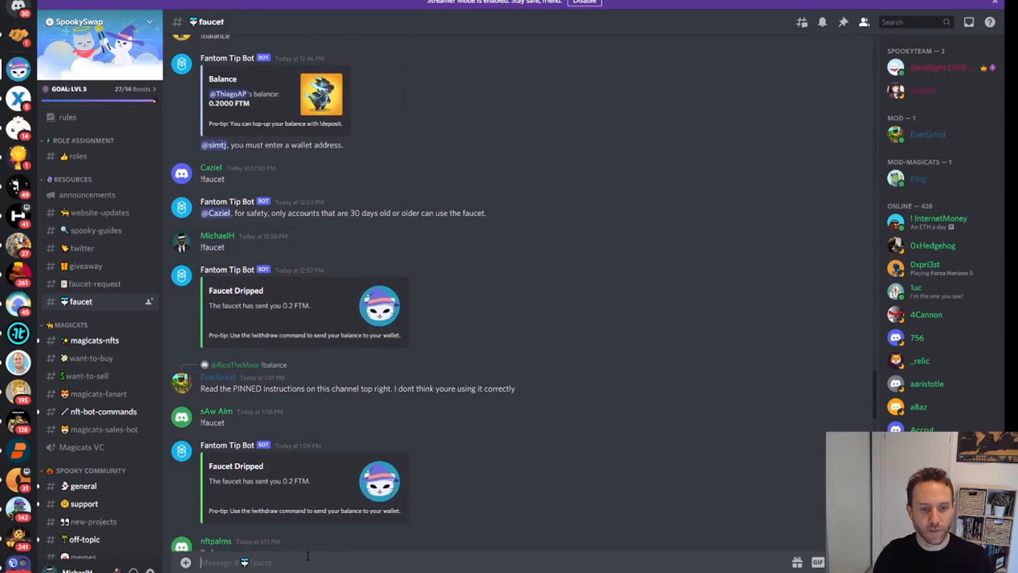
{"action": "key", "text": "ctrl+v"}
{"action": "key", "text": "Return"}
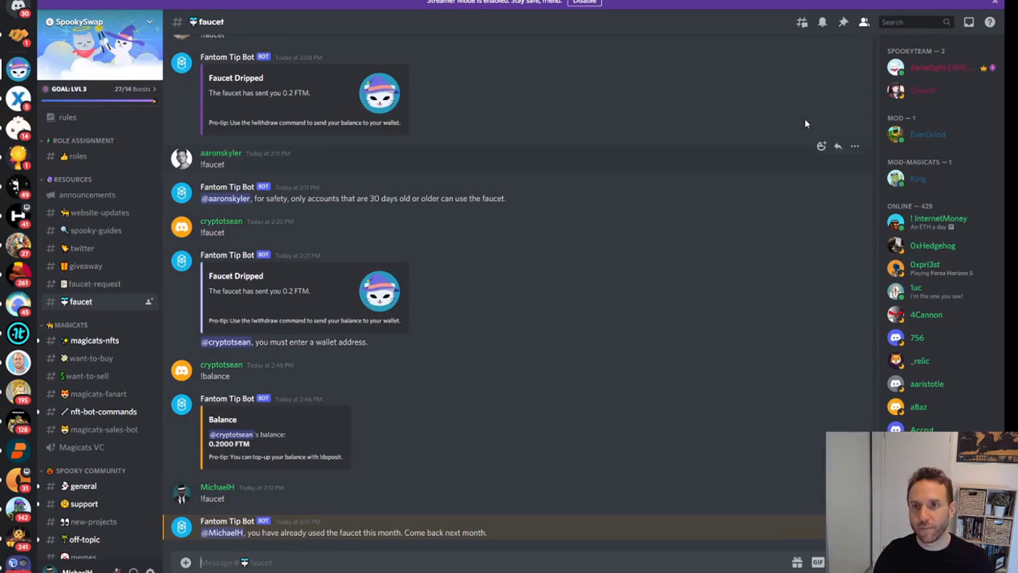
{"action": "left_click", "coordinate": [843, 23]}
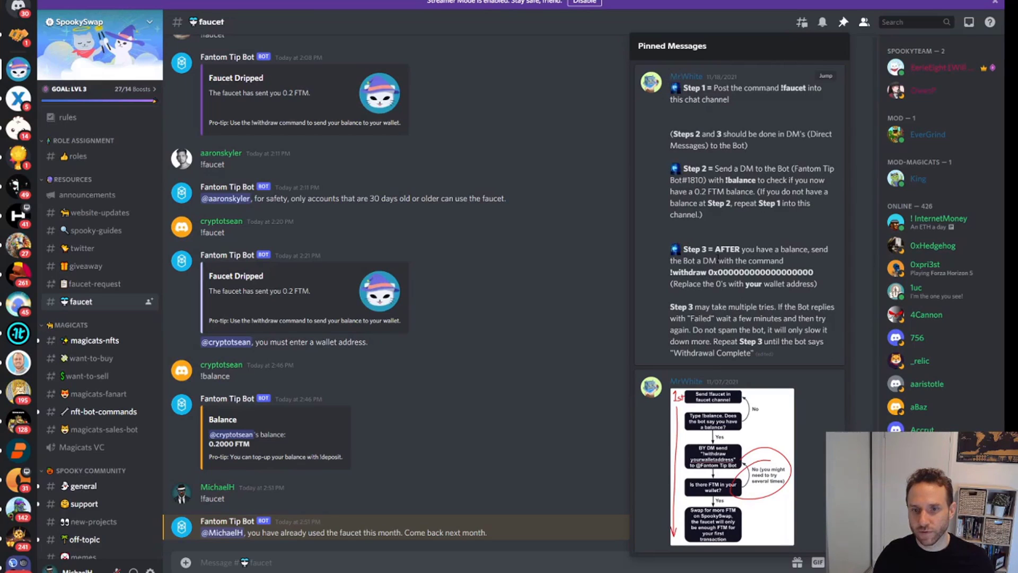
{"action": "left_click", "coordinate": [253, 522]}
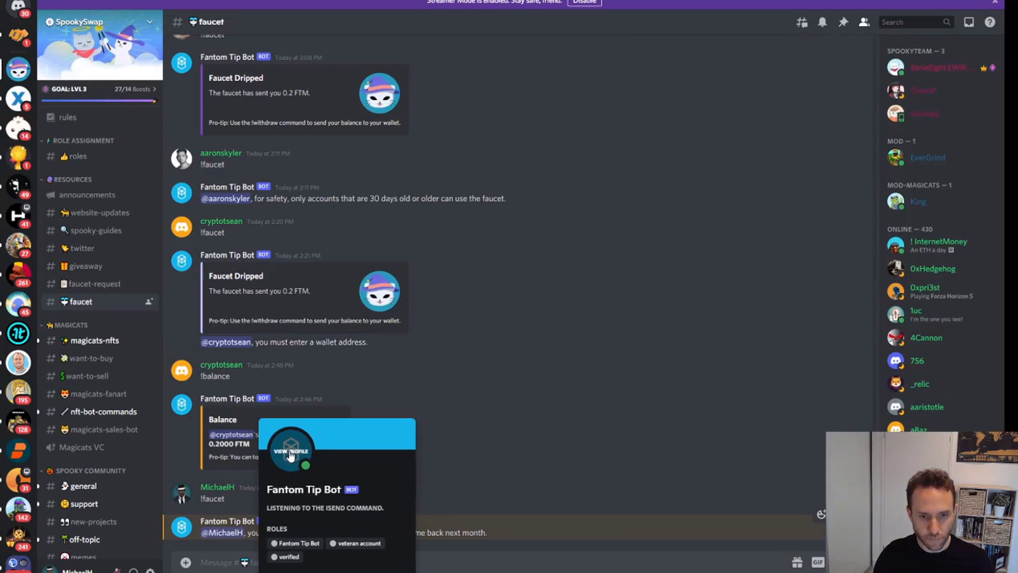
- Try sending Fantom Tip Bot a !balance direct message from its profile
{"action": "left_click", "coordinate": [291, 455]}
{"action": "key", "text": "Escape"}
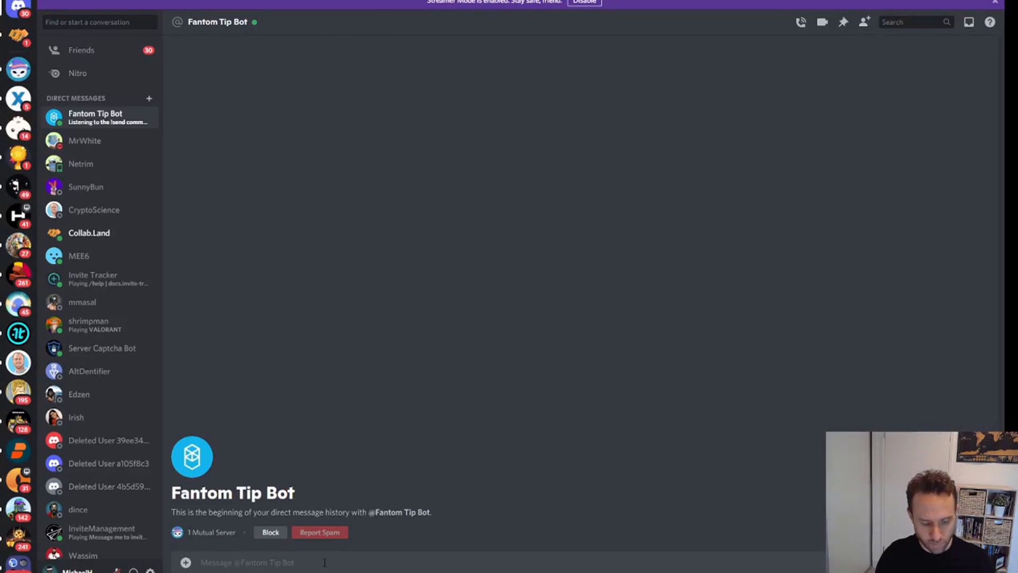
{"action": "type", "text": "!balance"}
{"action": "key", "text": "Return"}
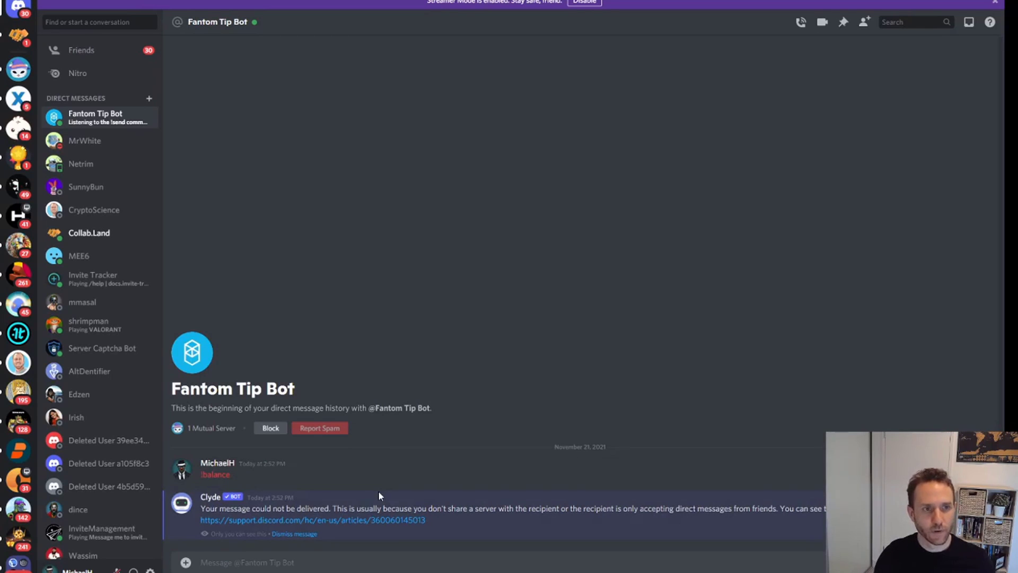
- Allow direct messages from SpookySwap server members in the server's privacy settings
{"action": "left_click", "coordinate": [19, 70]}
{"action": "left_click", "coordinate": [145, 35]}
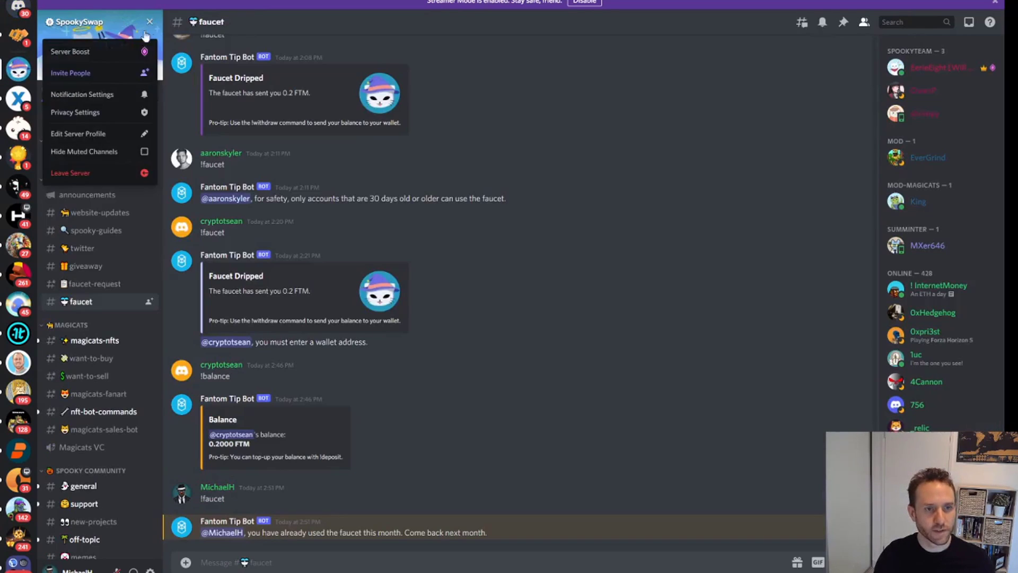
{"action": "left_click", "coordinate": [97, 113]}
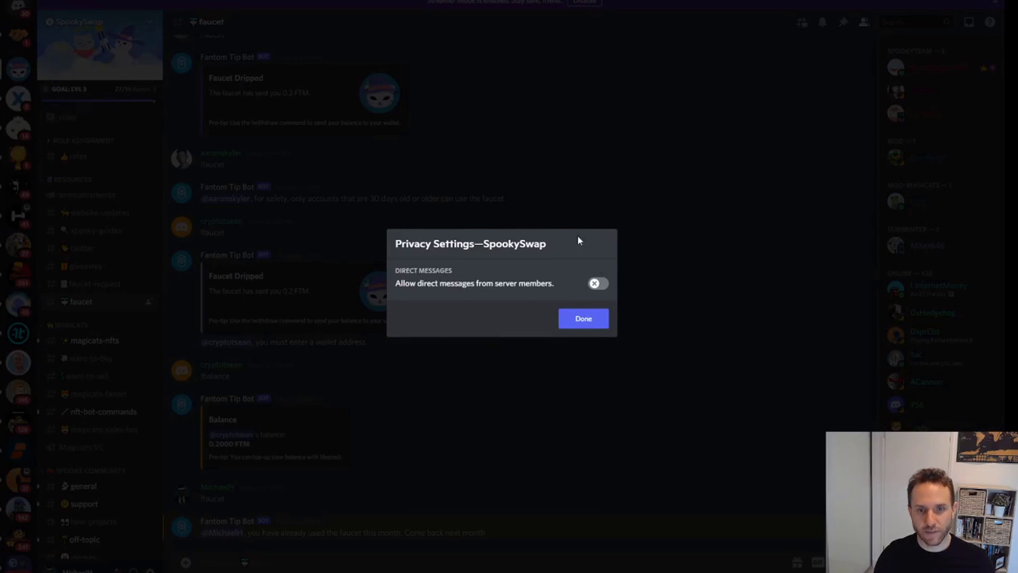
{"action": "left_click", "coordinate": [598, 283]}
{"action": "left_click", "coordinate": [587, 320]}
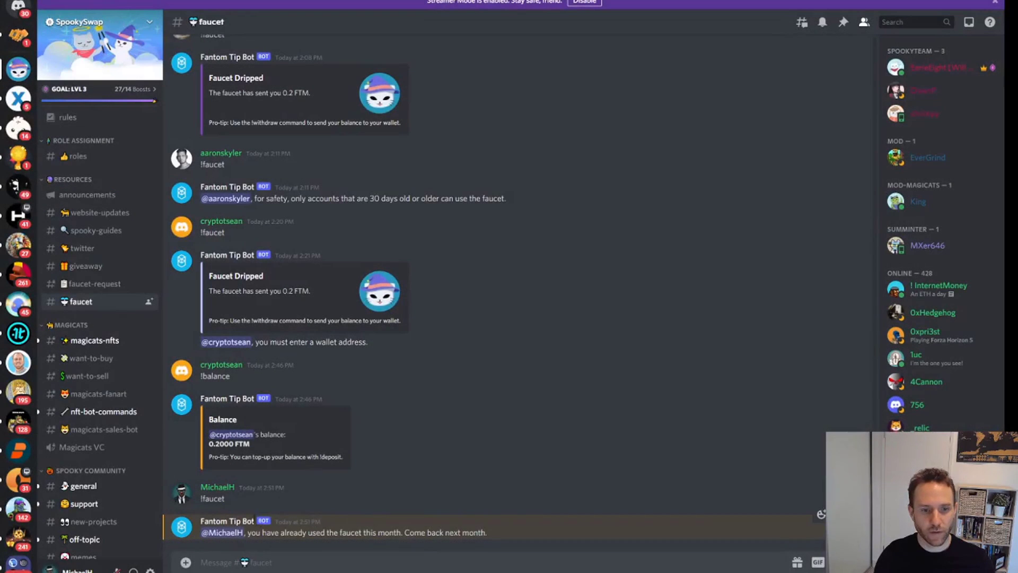
- DM Fantom Tip Bot !balance, then !withdraw with the pasted wallet address
{"action": "left_click", "coordinate": [227, 521]}
{"action": "left_click", "coordinate": [299, 420]}
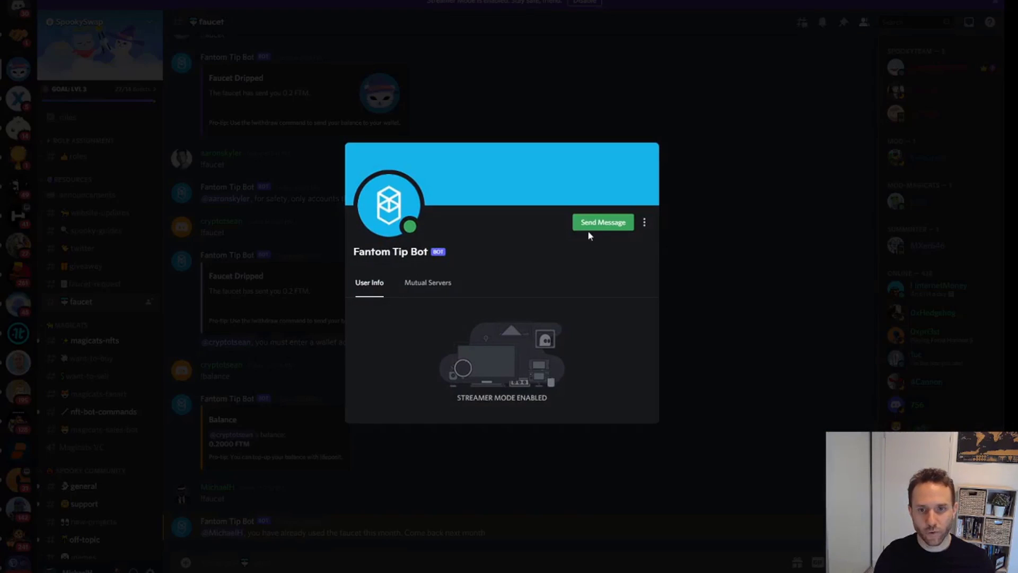
{"action": "left_click", "coordinate": [589, 227]}
{"action": "type", "text": "!balance"}
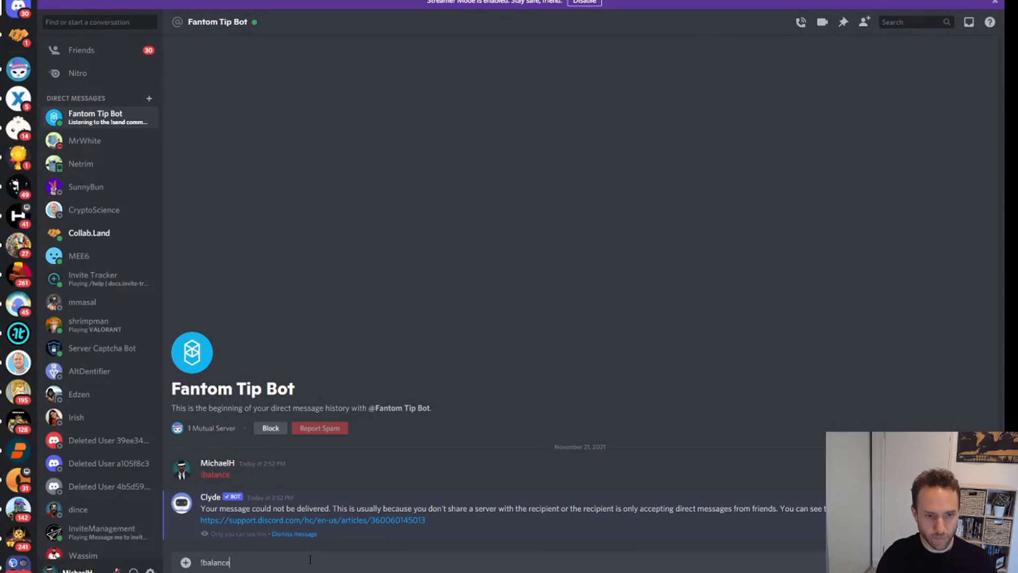
{"action": "key", "text": "Return"}
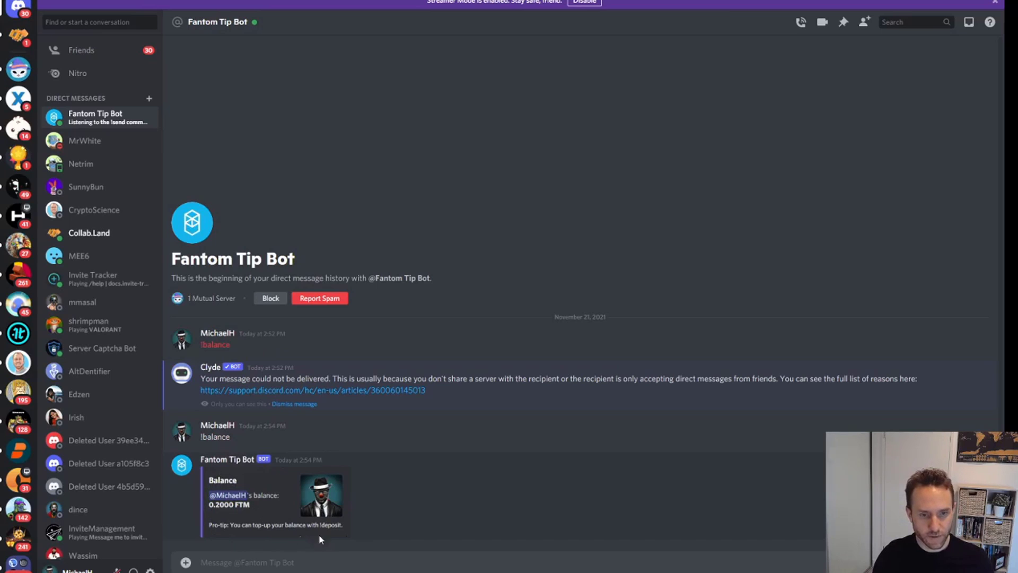
{"action": "type", "text": "!withdraw"}
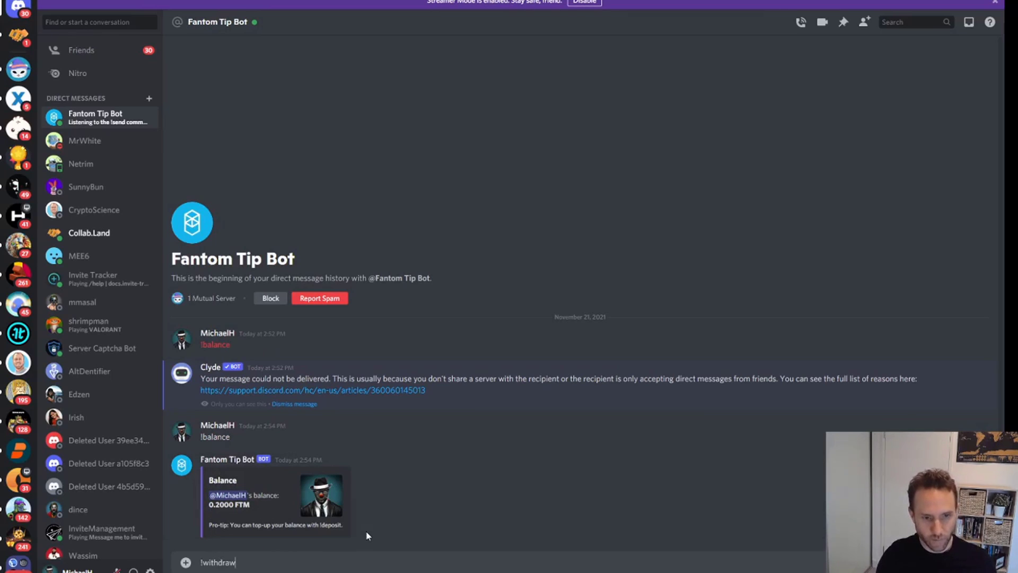
{"action": "type", "text": "0x34298B3f0E587Dd395B8114453AEe38F761Aa8F8"}
{"action": "key", "text": "Return"}
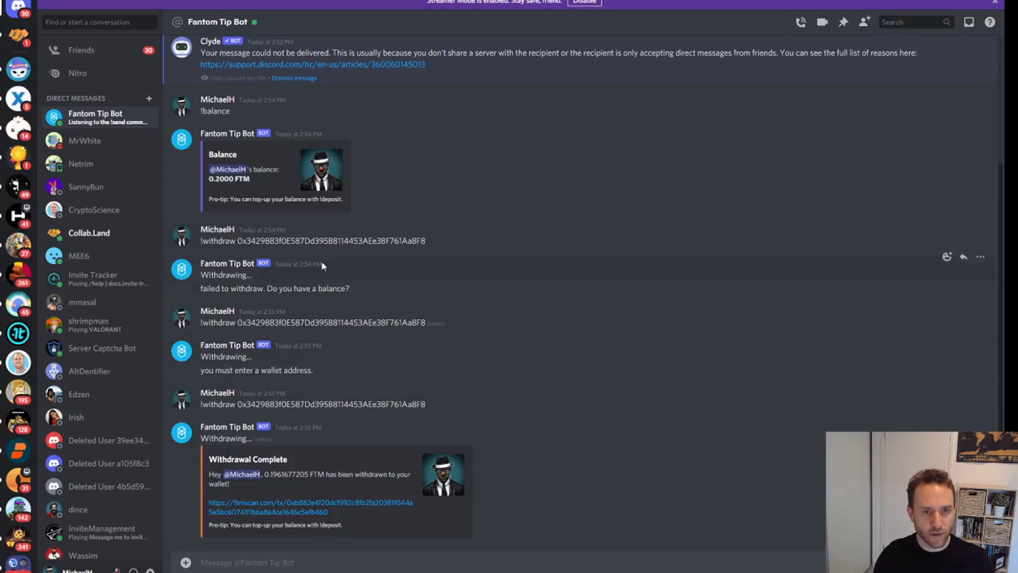
- Confirm in MetaMask that 0.1962 FTM arrived alongside the 3.4 BNB
{"action": "left_click_drag", "start_coordinate": [204, 289], "coordinate": [351, 290]}
{"action": "left_click", "coordinate": [361, 304]}
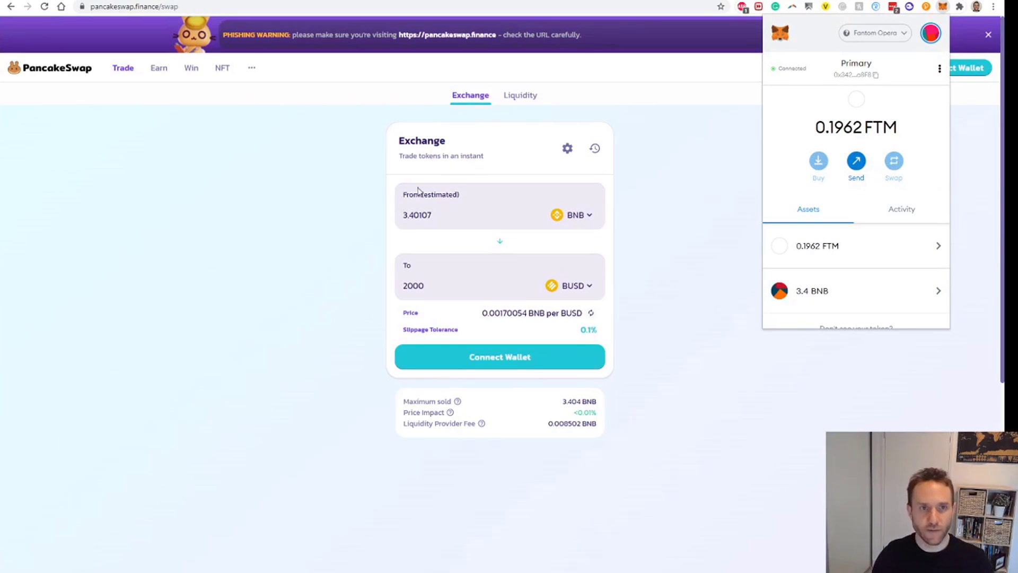
{"action": "left_click", "coordinate": [215, 118]}
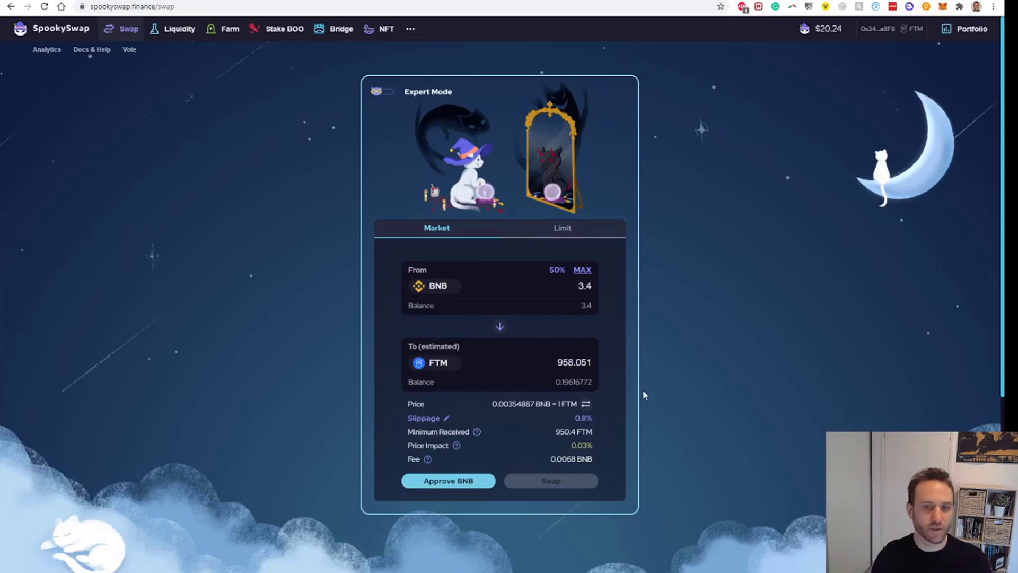
- Approve SpookySwap to spend BNB and confirm the approval in MetaMask
{"action": "left_click", "coordinate": [458, 480]}
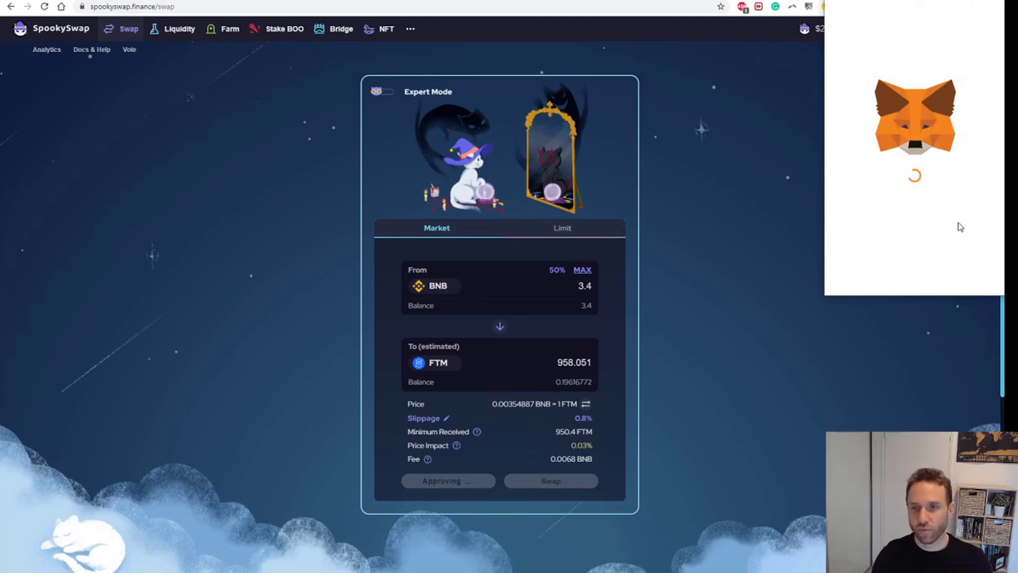
{"action": "scroll", "coordinate": [970, 265], "scroll_direction": "down", "scroll_amount": 1}
{"action": "left_click", "coordinate": [962, 284]}
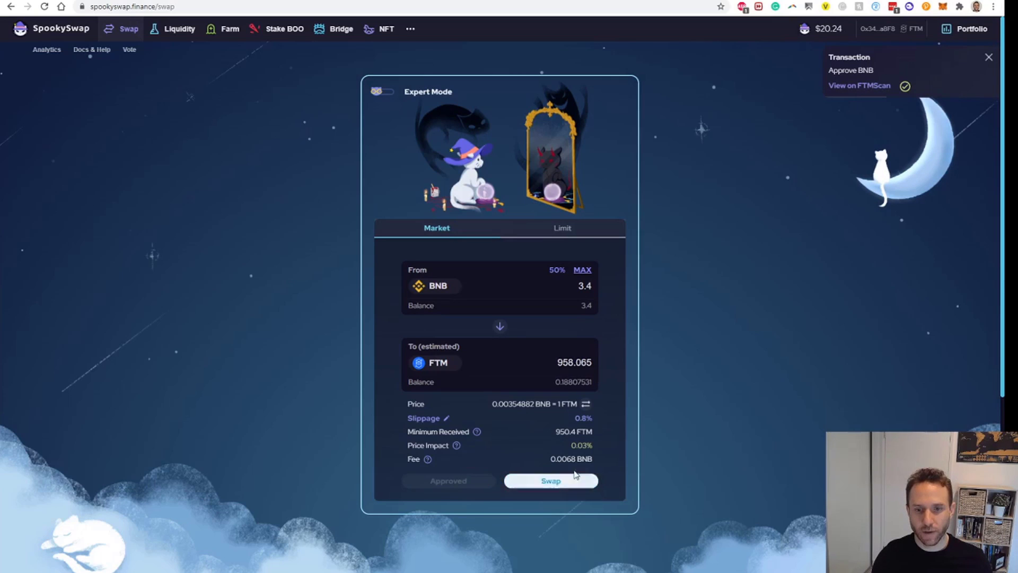
- Swap the 3.4 BNB for FTM and confirm the transaction in the wallet
{"action": "left_click", "coordinate": [563, 481]}
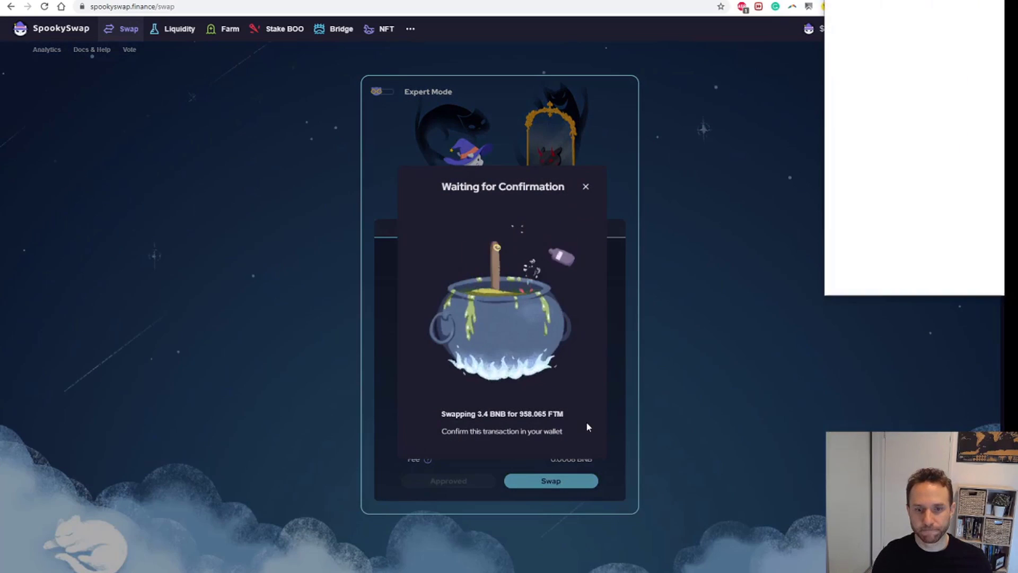
{"action": "scroll", "coordinate": [943, 222], "scroll_direction": "down", "scroll_amount": 2}
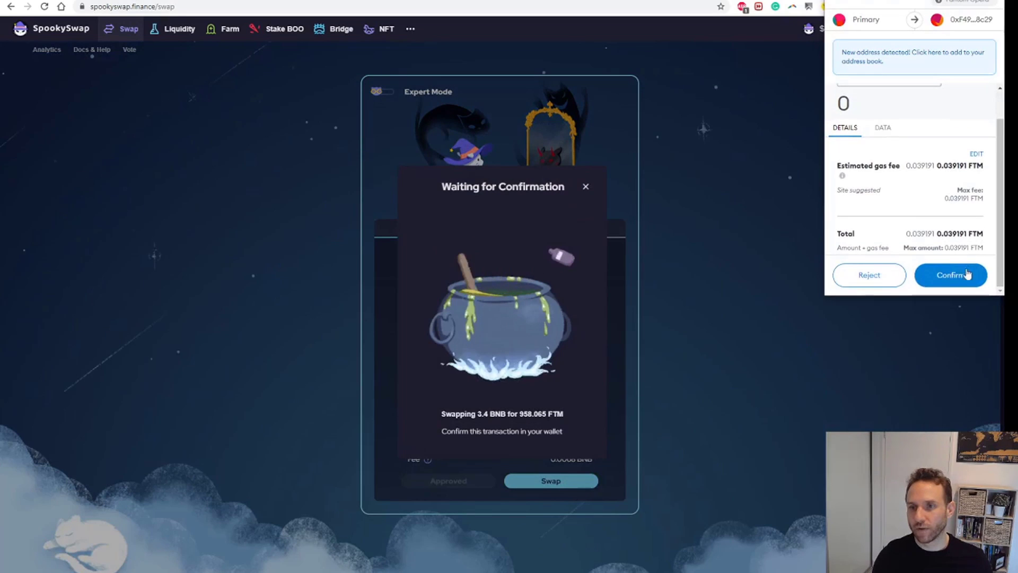
{"action": "left_click", "coordinate": [966, 274]}
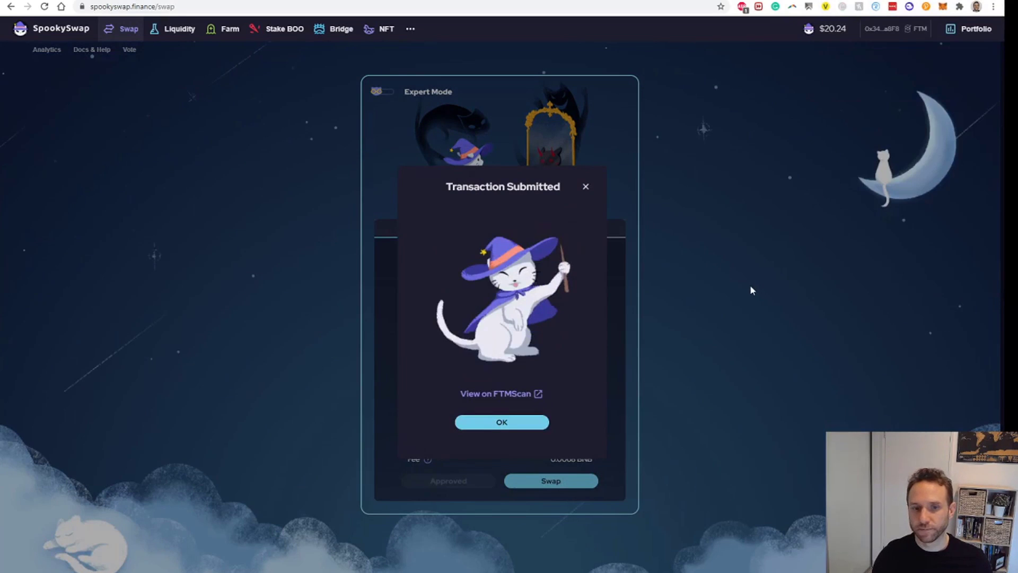
{"action": "left_click", "coordinate": [749, 284]}
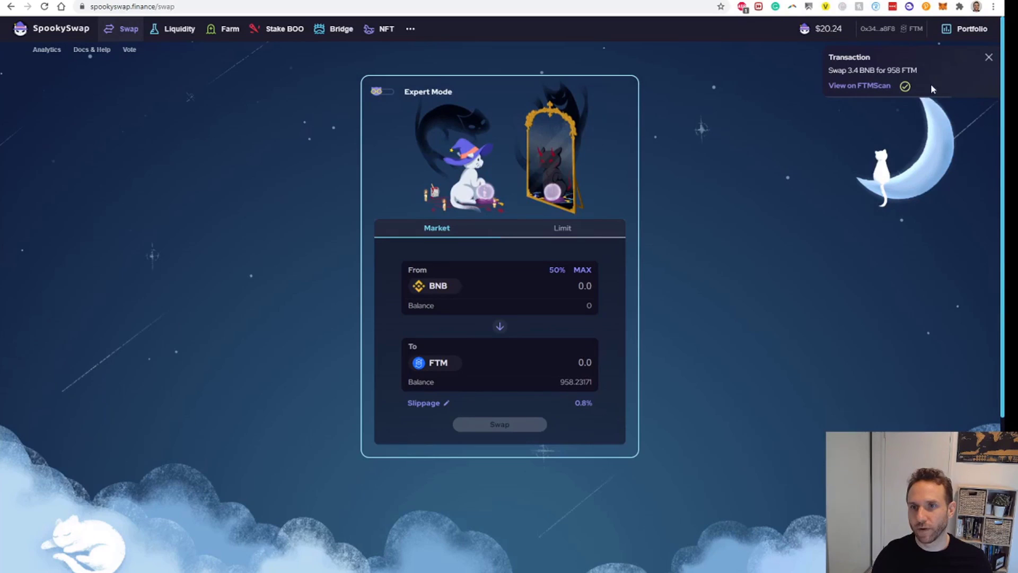
- Check MetaMask's assets, now showing 958.2317 FTM and 0 BNB
{"action": "left_click", "coordinate": [942, 6]}
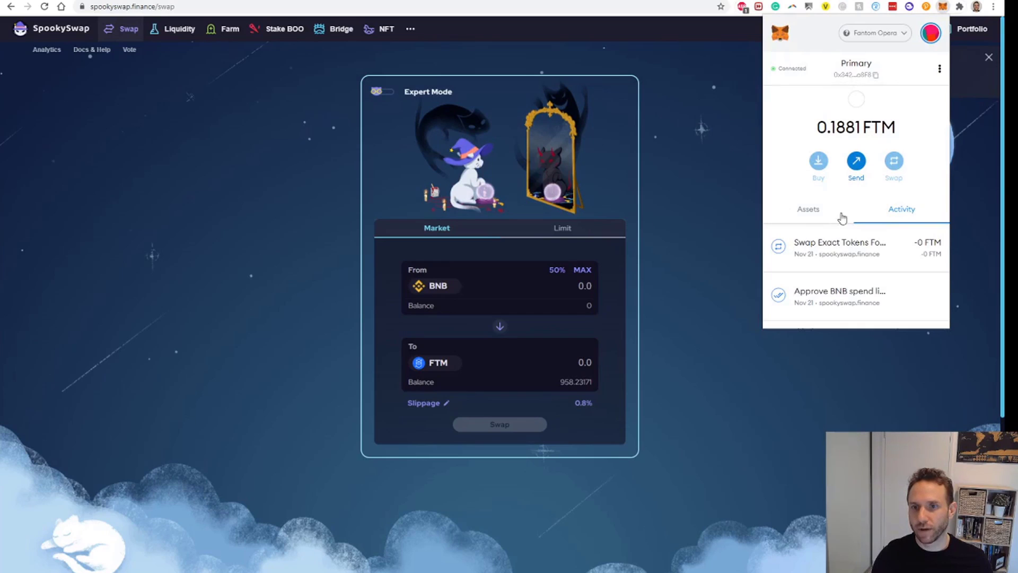
{"action": "left_click", "coordinate": [818, 215]}
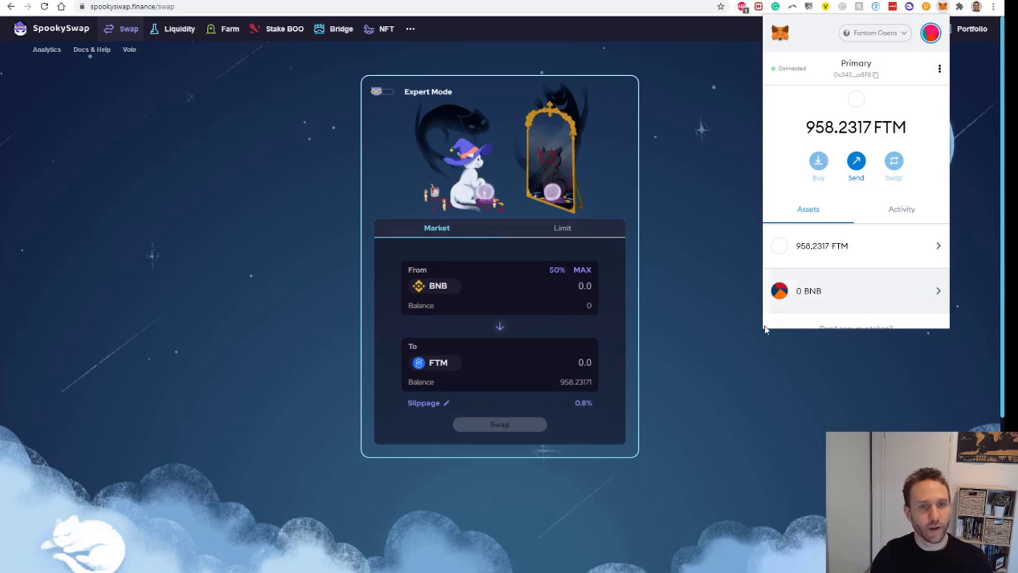
{"action": "left_click", "coordinate": [444, 173]}
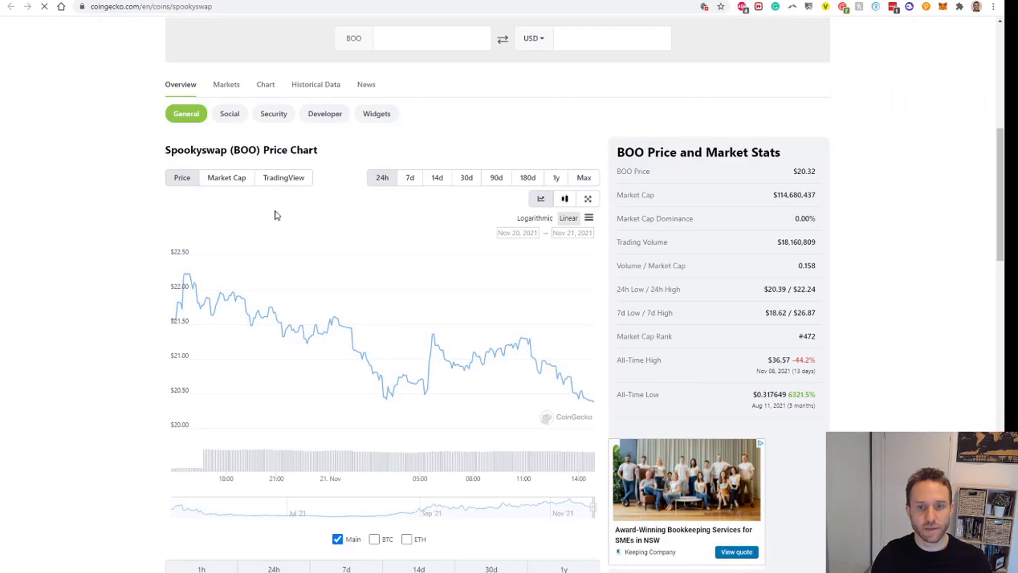
- Switch CoinGecko's BOO price chart to the Max range, spanning back to May 2021
{"action": "left_click", "coordinate": [589, 180]}
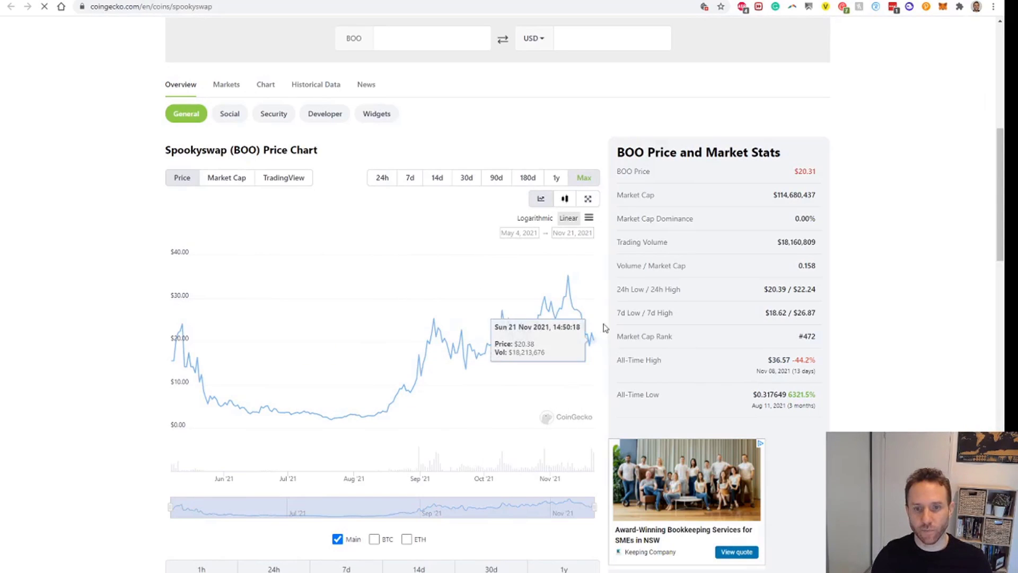
{"action": "scroll", "coordinate": [482, 391], "scroll_direction": "down", "scroll_amount": 3}
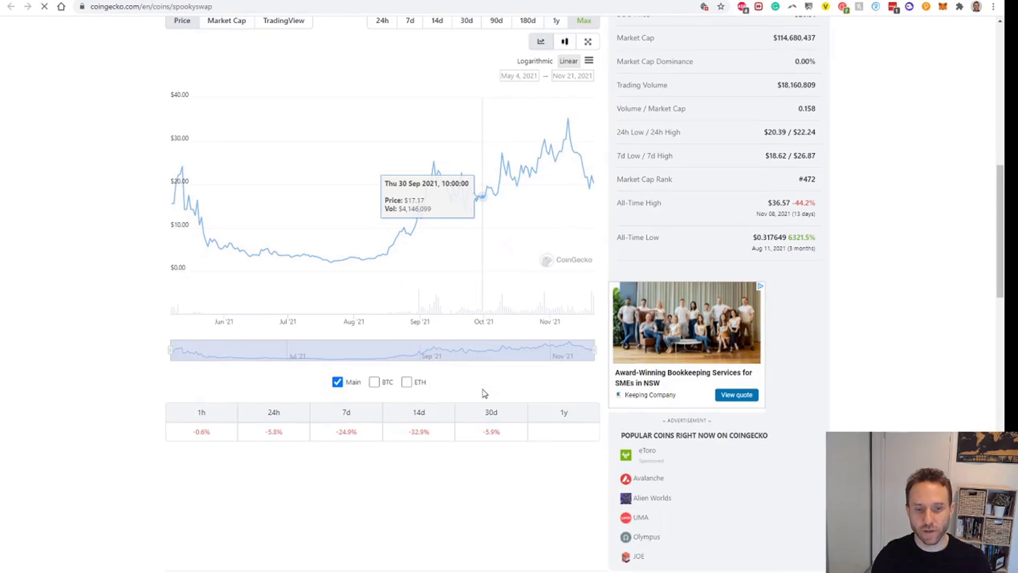
{"action": "scroll", "coordinate": [492, 459], "scroll_direction": "up", "scroll_amount": 12}
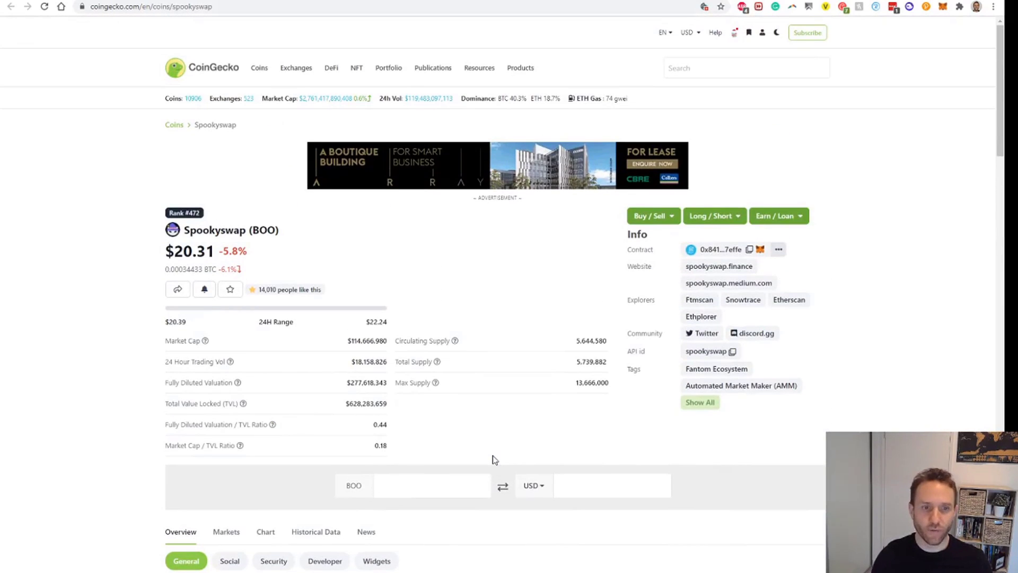
- Close the Discord invite and gas-guide tabs, then go to SpookySwap's Stake BOO page
{"action": "left_click", "coordinate": [310, 1]}
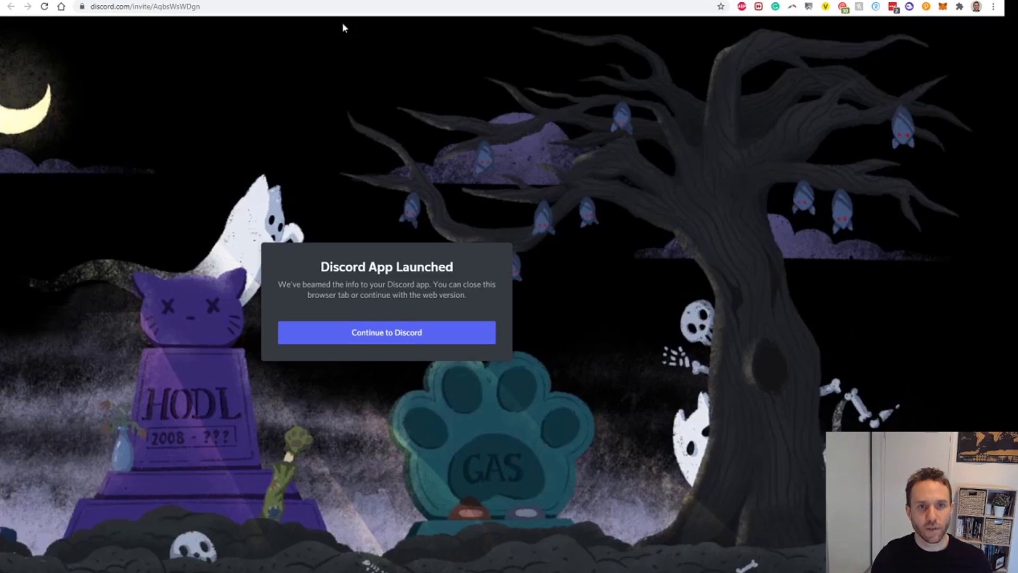
{"action": "key", "text": "ctrl+w"}
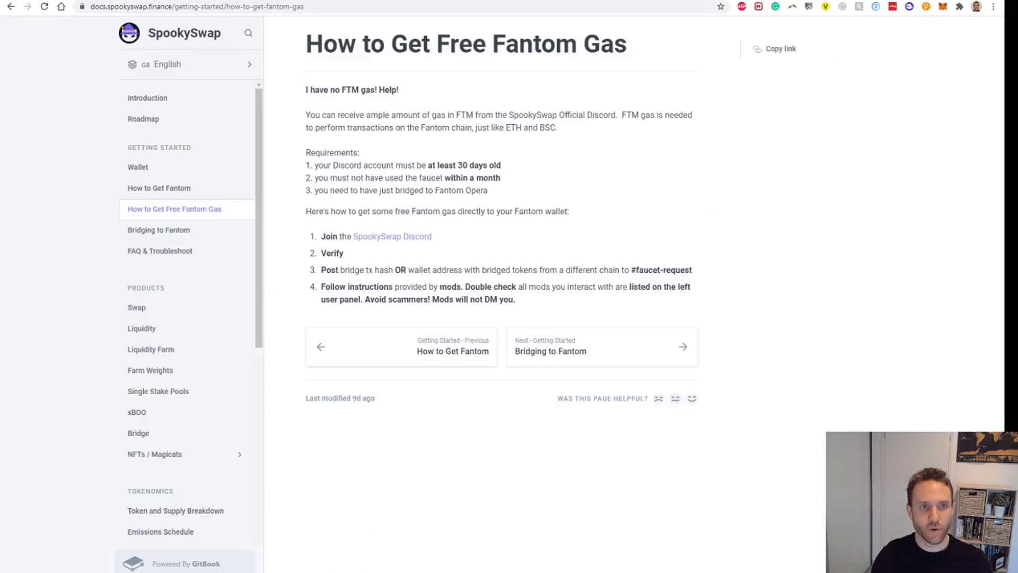
{"action": "key", "text": "ctrl+w"}
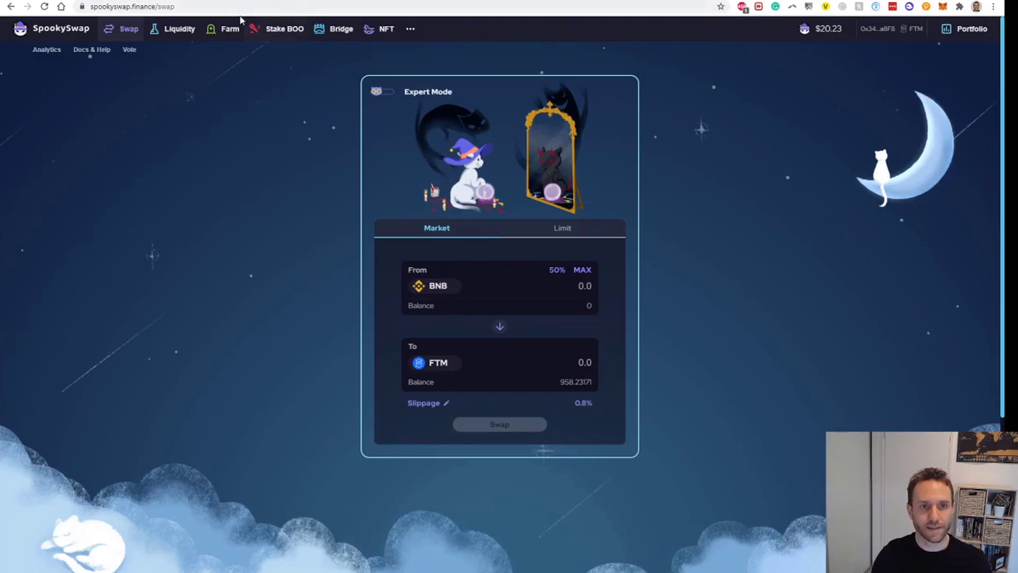
{"action": "left_click", "coordinate": [284, 32]}
{"action": "scroll", "coordinate": [704, 301], "scroll_direction": "down", "scroll_amount": 2}
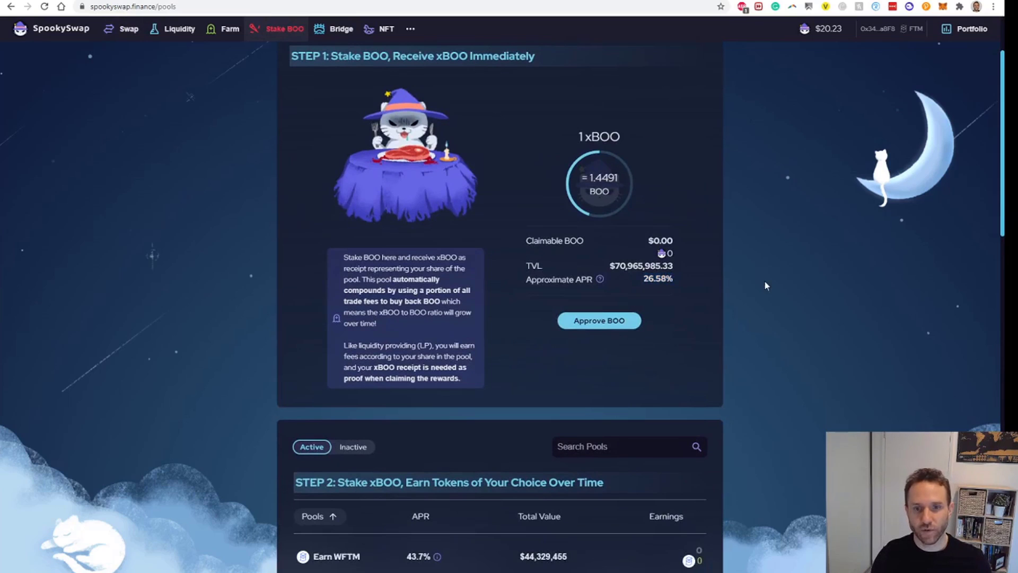
{"action": "scroll", "coordinate": [706, 319], "scroll_direction": "up", "scroll_amount": 1}
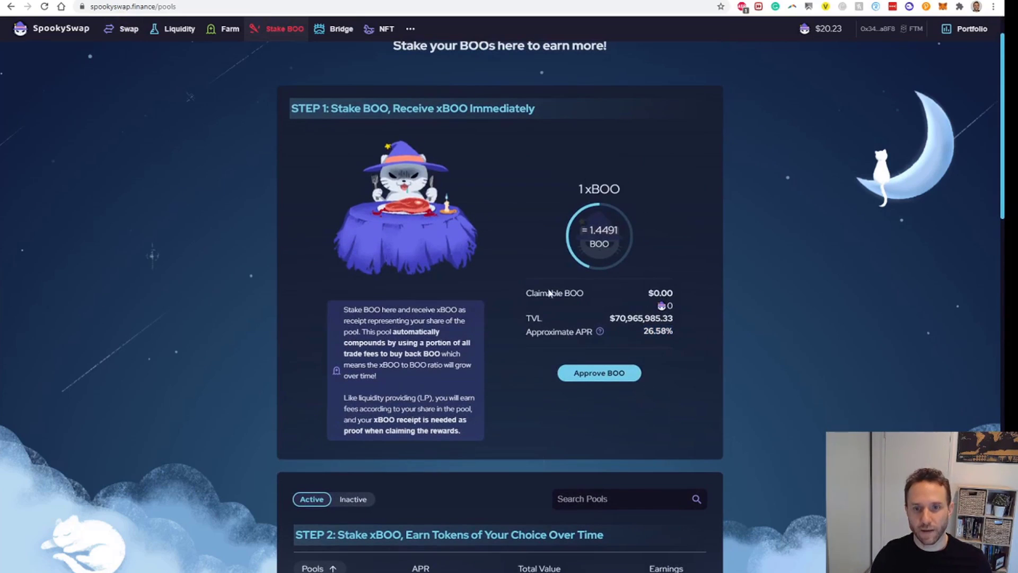
{"action": "scroll", "coordinate": [549, 296], "scroll_direction": "down", "scroll_amount": 5}
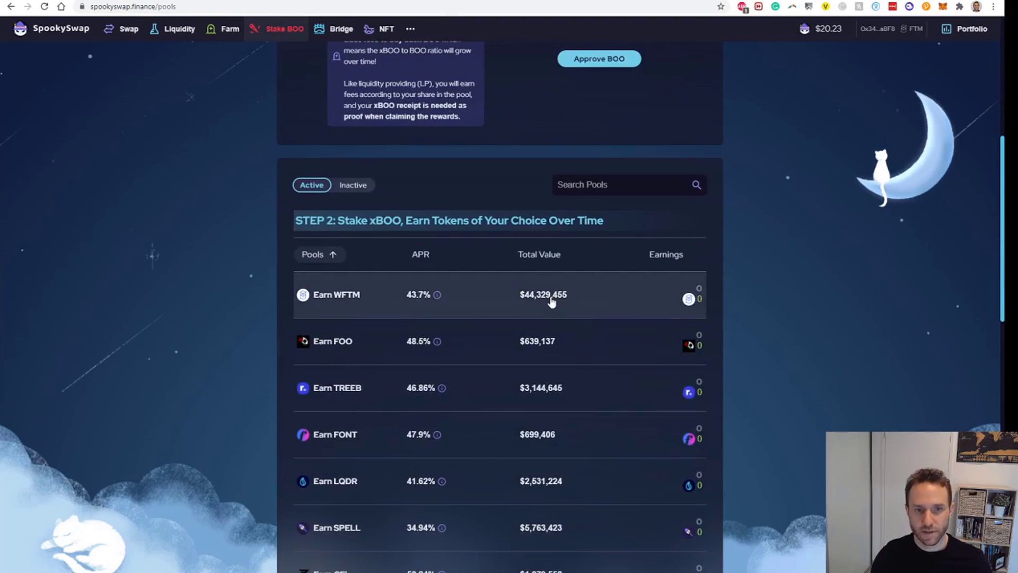
{"action": "scroll", "coordinate": [561, 284], "scroll_direction": "up", "scroll_amount": 5}
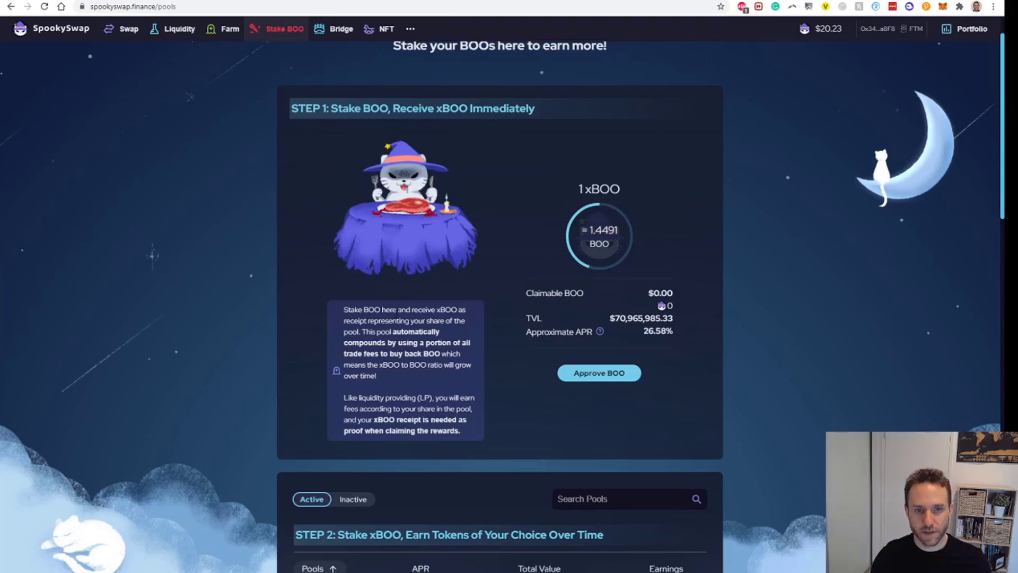
{"action": "left_click_drag", "start_coordinate": [436, 311], "coordinate": [471, 318]}
{"action": "left_click", "coordinate": [385, 320]}
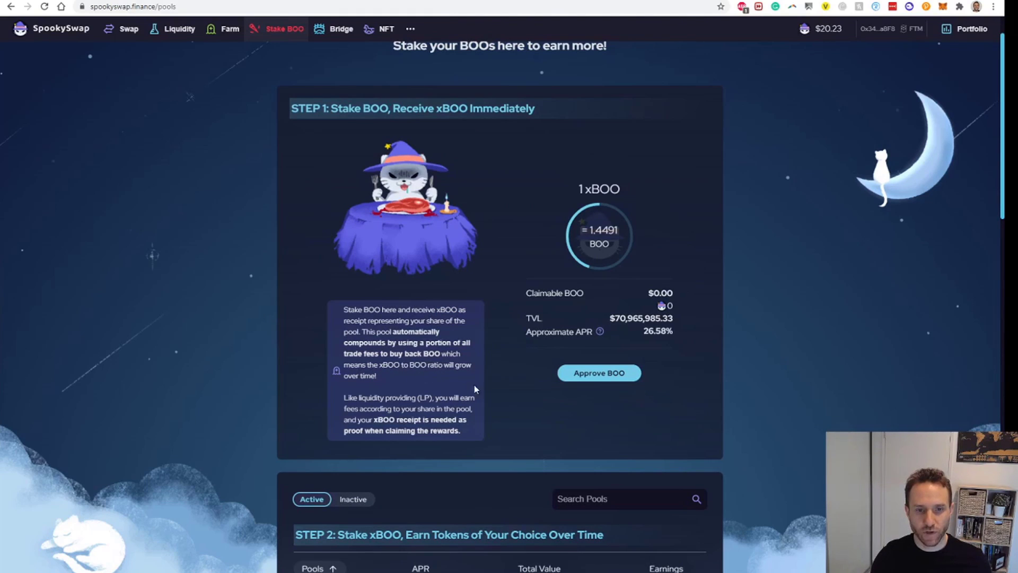
{"action": "scroll", "coordinate": [474, 385], "scroll_direction": "down", "scroll_amount": 1}
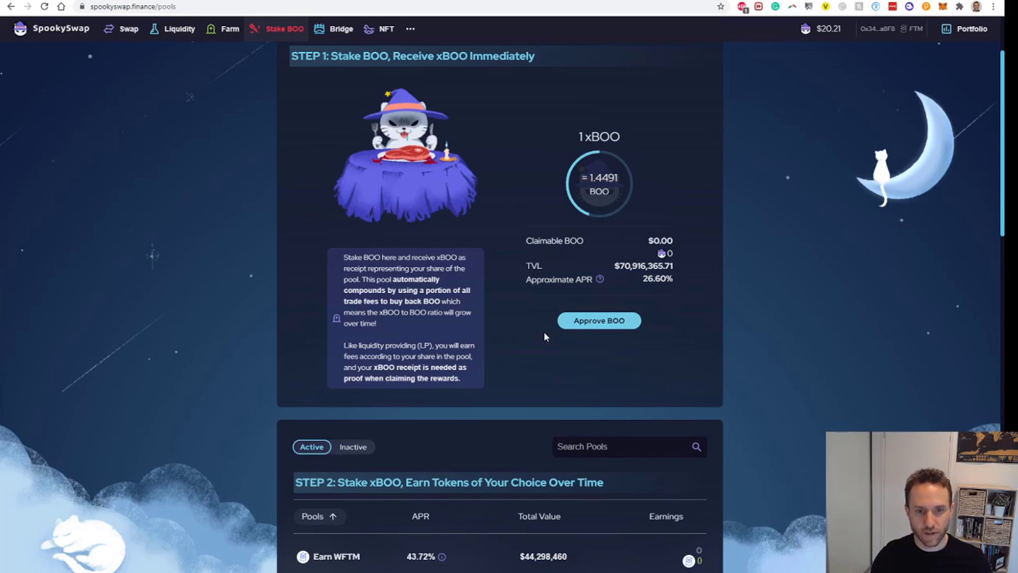
{"action": "scroll", "coordinate": [523, 350], "scroll_direction": "up", "scroll_amount": 2}
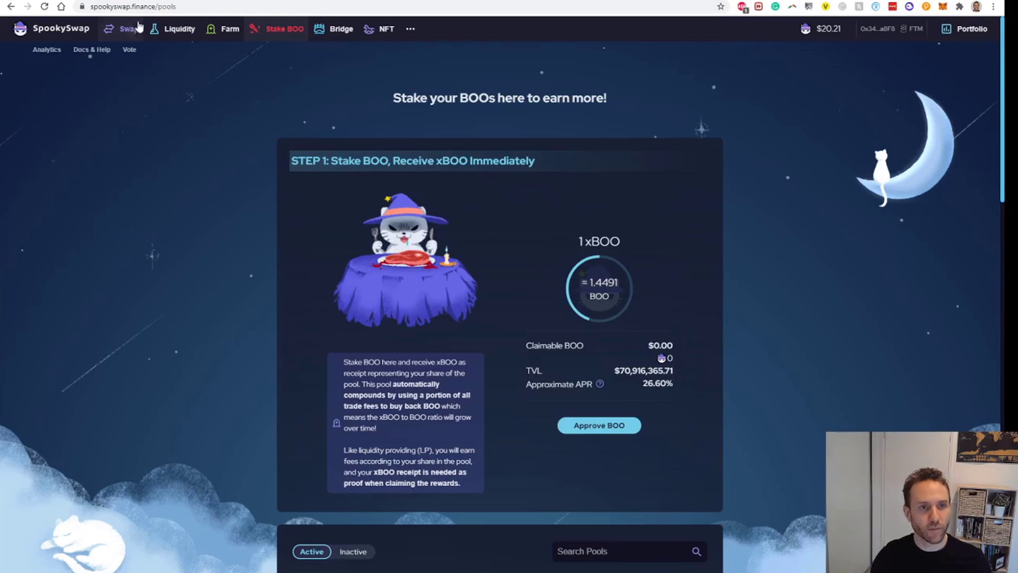
- Set up an FTM-to-BOO swap on the swap page with 240 FTM entered
{"action": "left_click", "coordinate": [128, 30]}
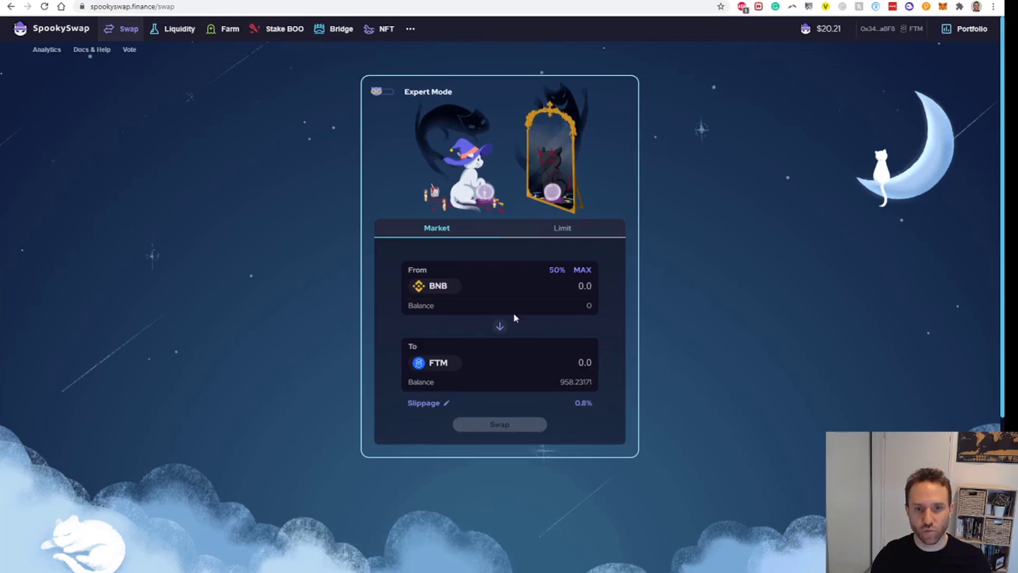
{"action": "left_click", "coordinate": [499, 327]}
{"action": "left_click", "coordinate": [435, 366]}
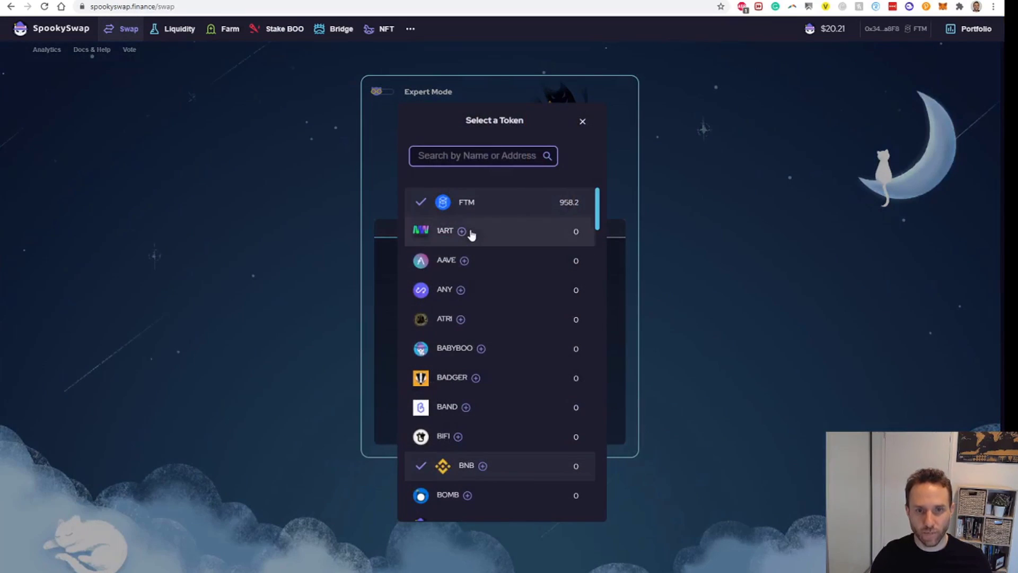
{"action": "type", "text": "boo"}
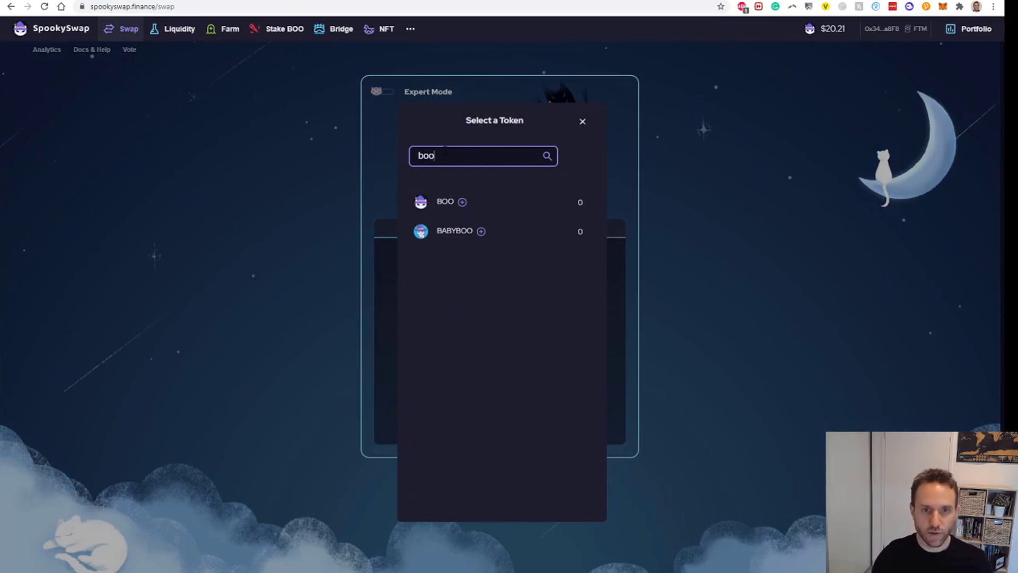
{"action": "left_click", "coordinate": [444, 209]}
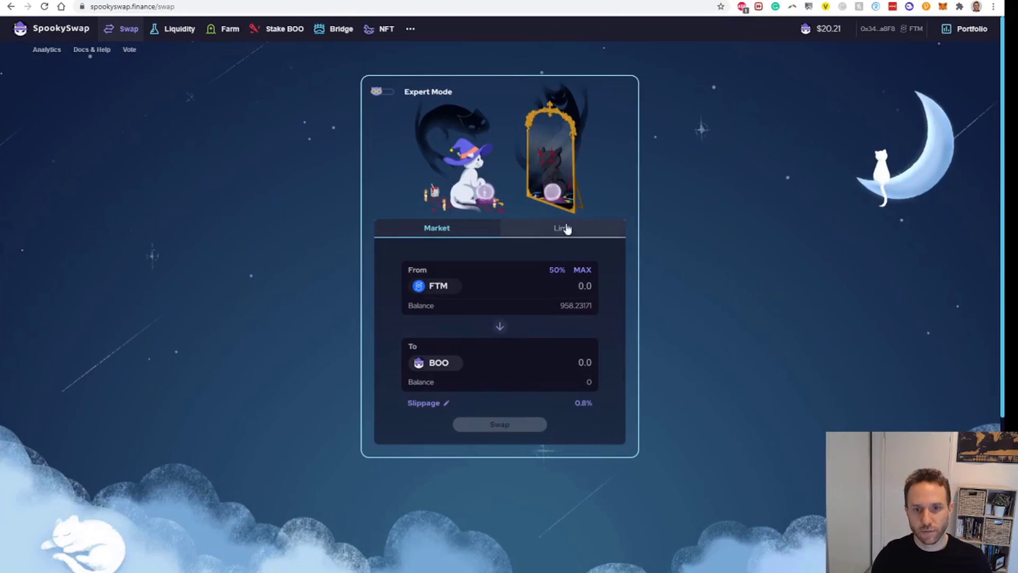
{"action": "left_click", "coordinate": [556, 270]}
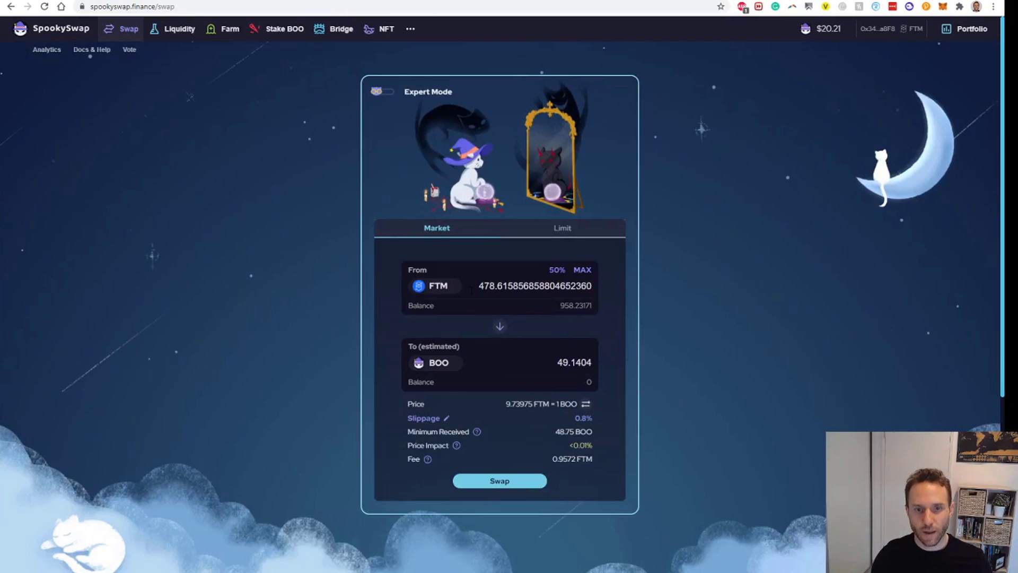
{"action": "left_click_drag", "start_coordinate": [471, 289], "coordinate": [622, 295]}
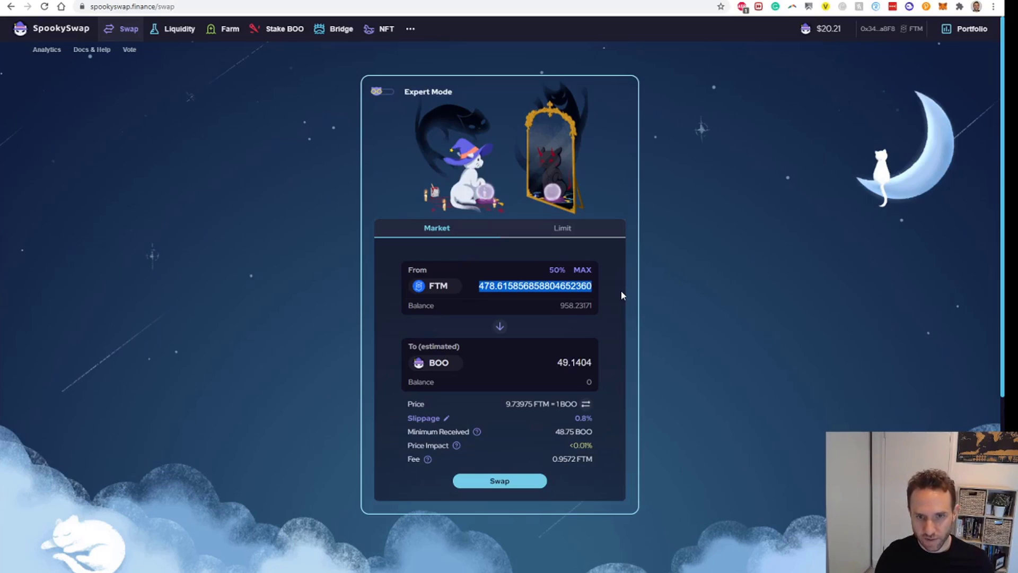
{"action": "type", "text": "240"}
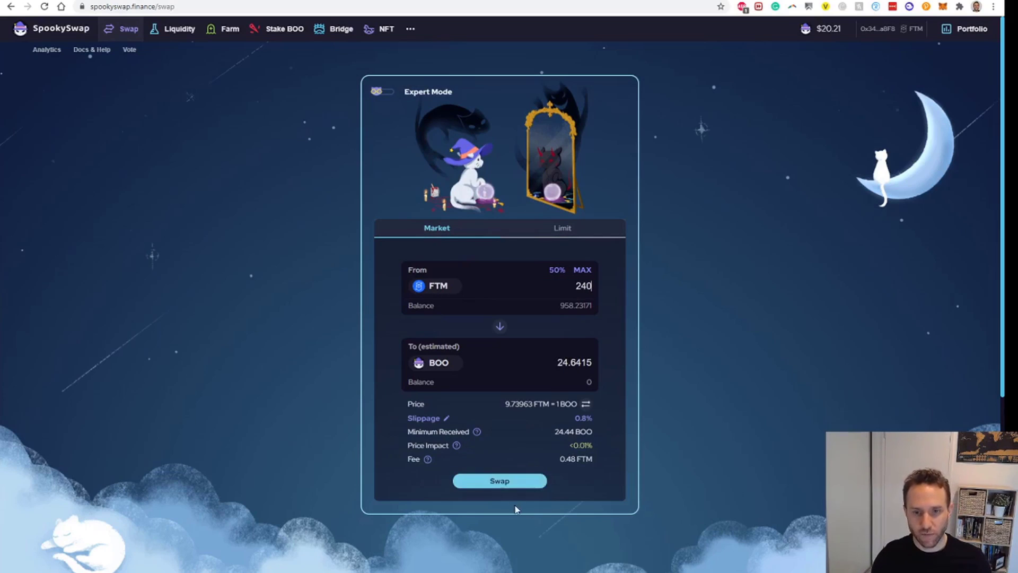
- After checking BOO's price, set the receive amount to 25 BOO and confirm the swap
{"action": "key", "text": "ctrl+Tab"}
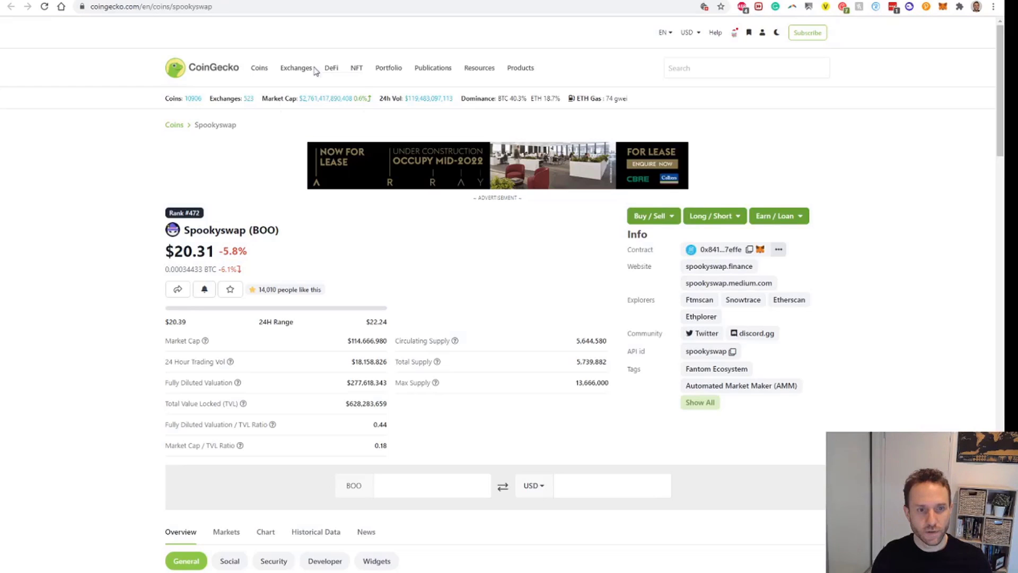
{"action": "key", "text": "ctrl+shift+Tab"}
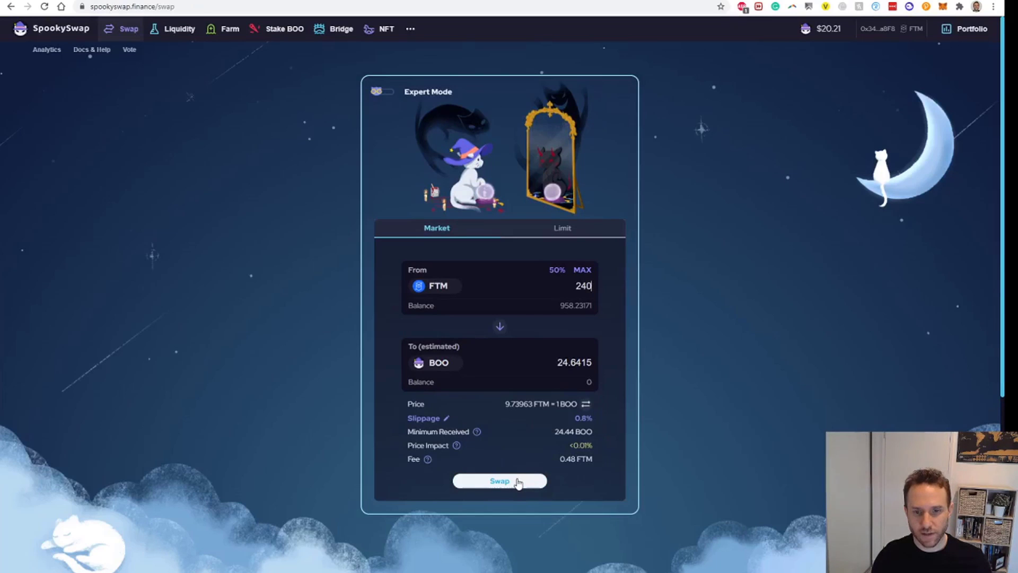
{"action": "left_click_drag", "start_coordinate": [554, 362], "coordinate": [651, 354]}
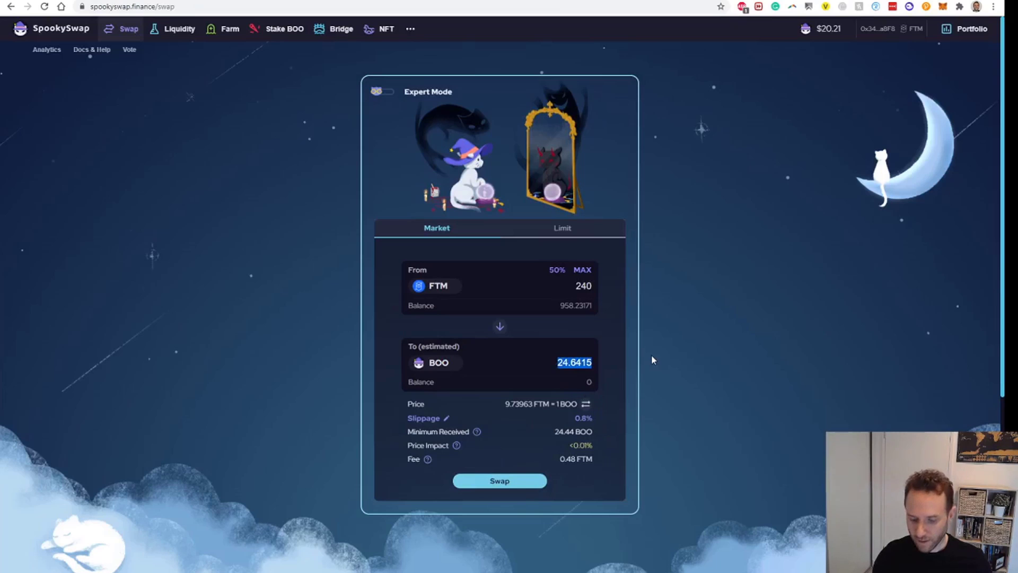
{"action": "type", "text": "25"}
{"action": "left_click", "coordinate": [513, 485]}
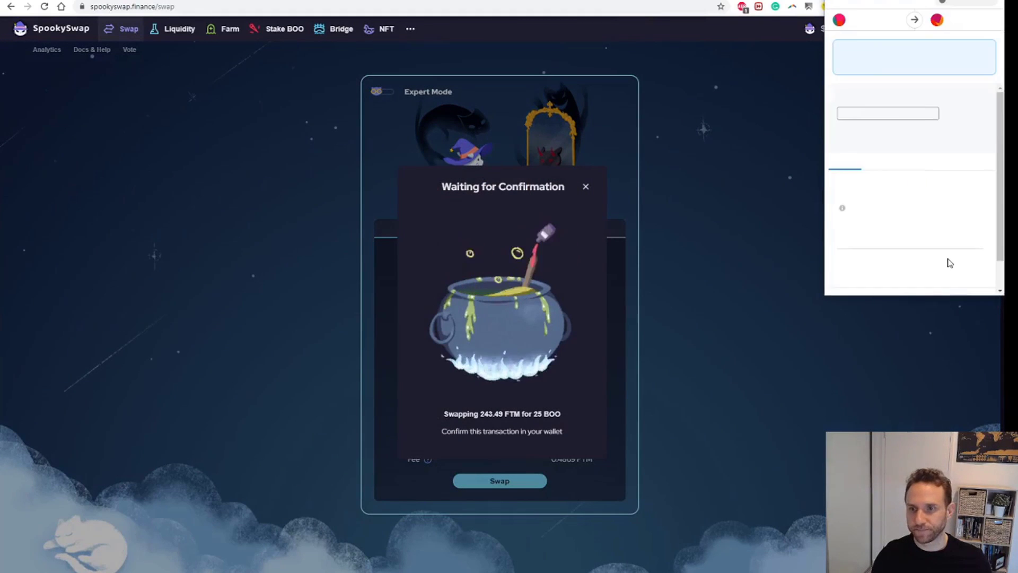
{"action": "left_click", "coordinate": [954, 277]}
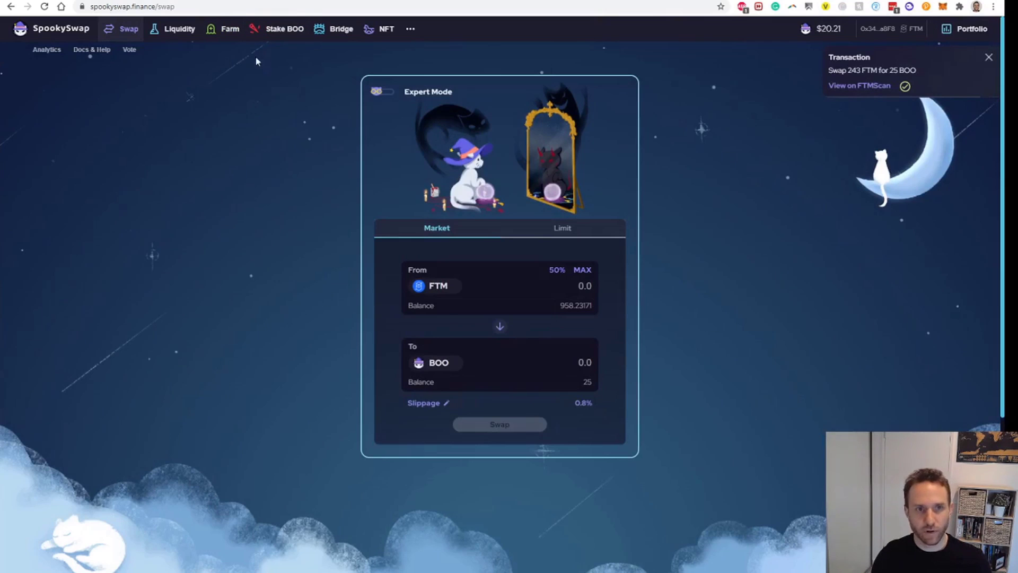
{"action": "left_click", "coordinate": [277, 29]}
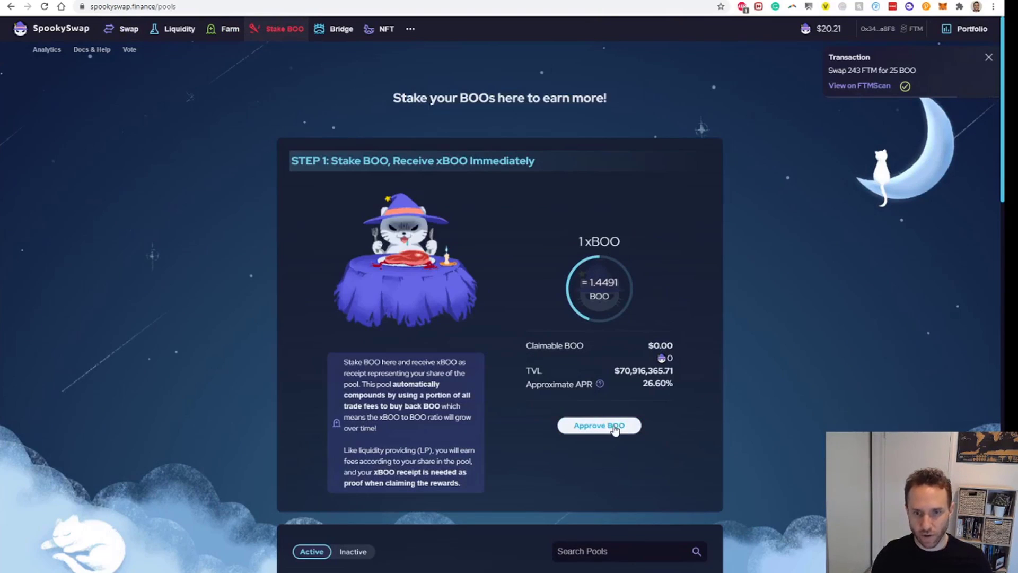
- Approve SpookySwap to spend BOO and confirm the approval in MetaMask
{"action": "left_click", "coordinate": [614, 427]}
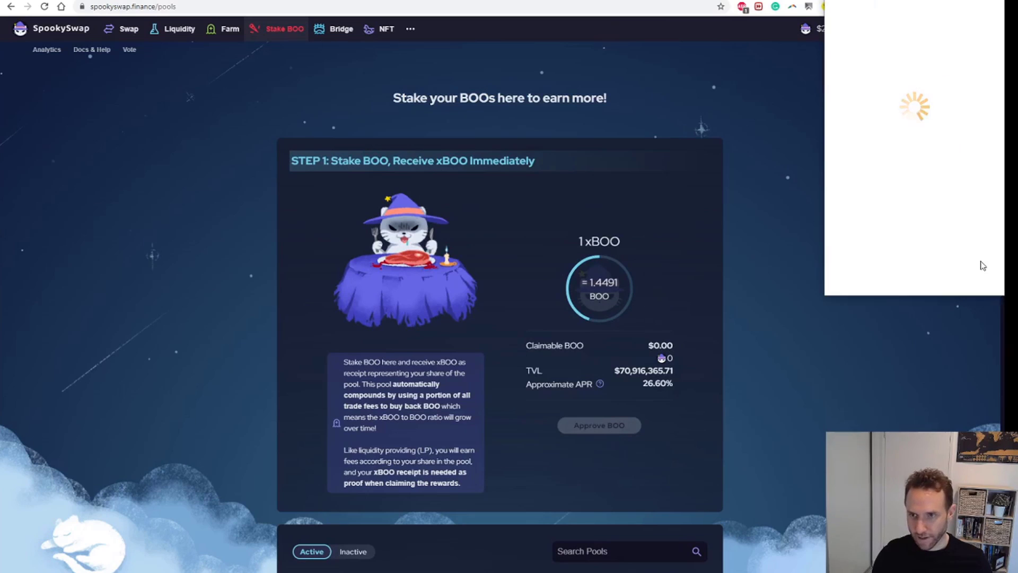
{"action": "scroll", "coordinate": [965, 254], "scroll_direction": "down", "scroll_amount": 2}
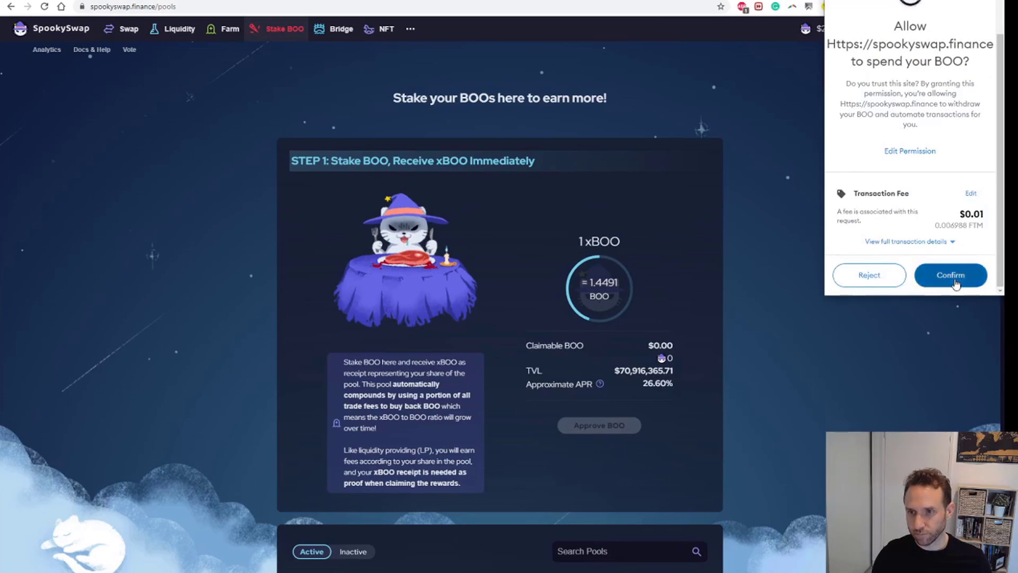
{"action": "left_click", "coordinate": [952, 276]}
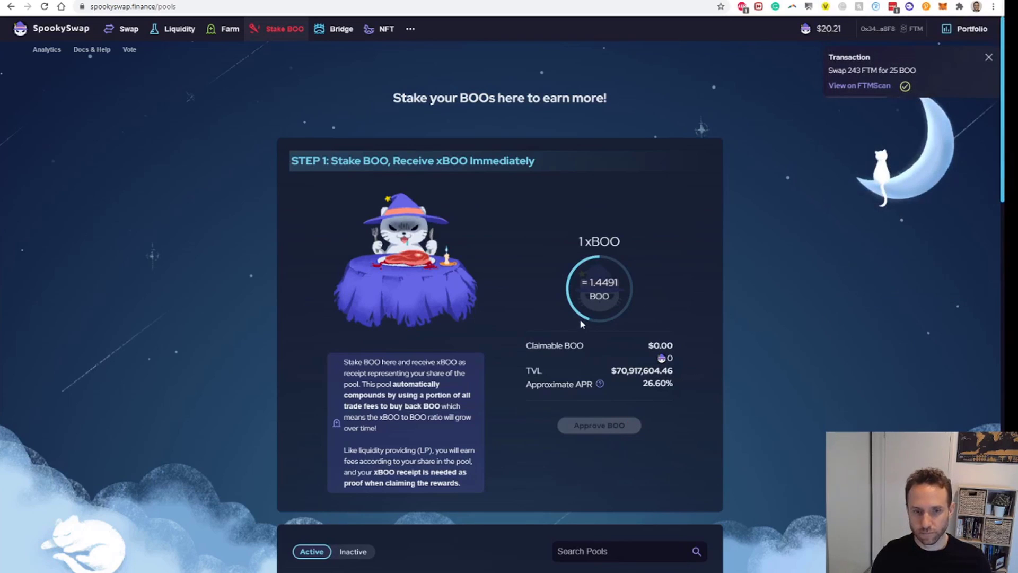
- Stake the full 25 BOO balance for xBOO and confirm the transaction
{"action": "left_click", "coordinate": [602, 412]}
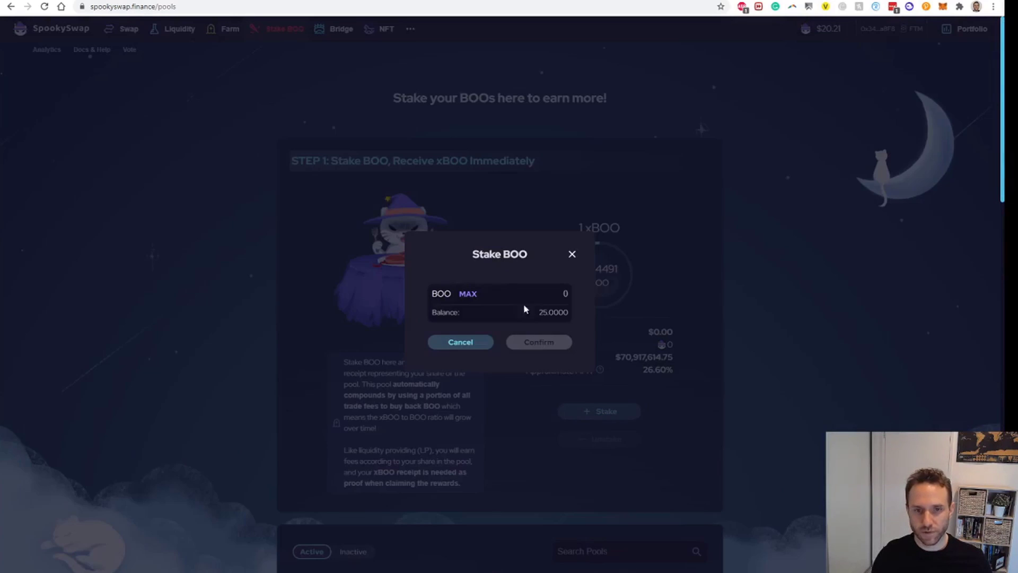
{"action": "left_click", "coordinate": [465, 295]}
{"action": "left_click", "coordinate": [539, 342]}
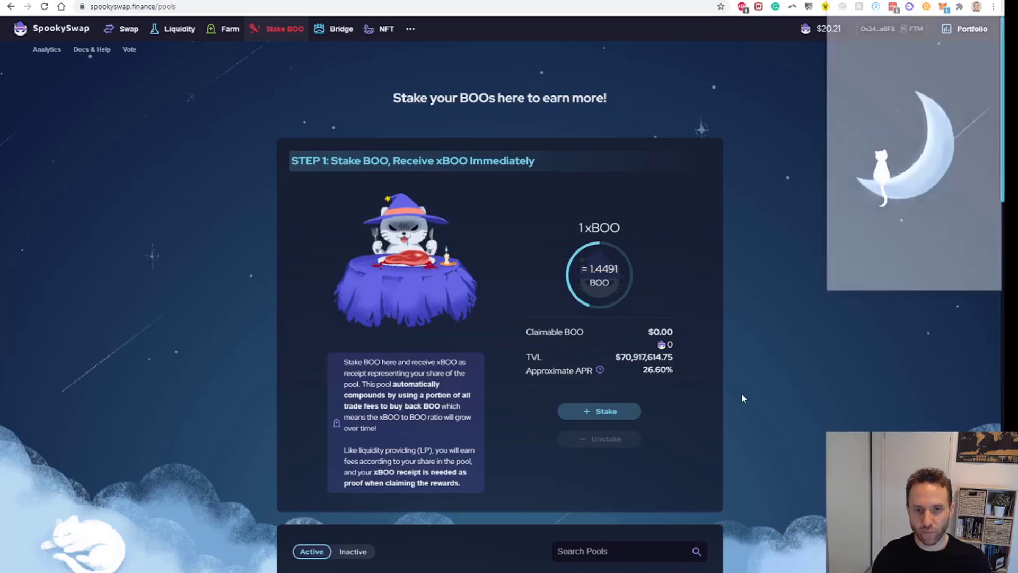
{"action": "scroll", "coordinate": [951, 249], "scroll_direction": "down", "scroll_amount": 1}
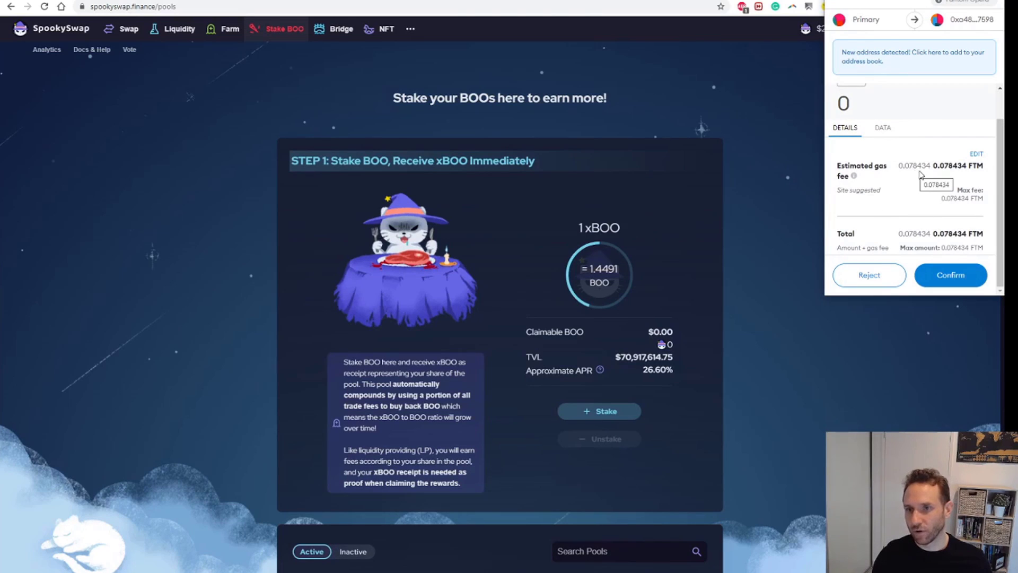
{"action": "left_click", "coordinate": [950, 275]}
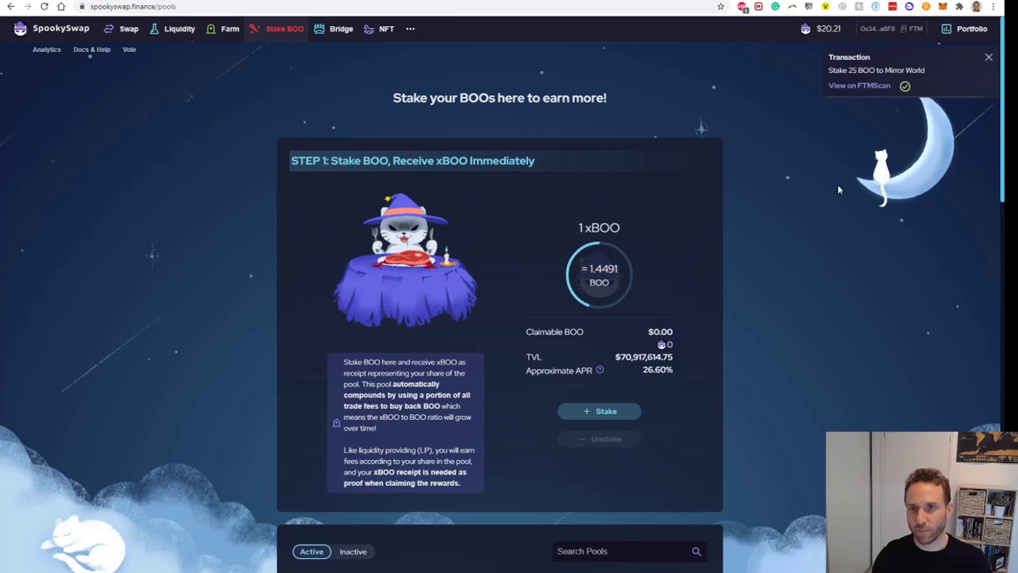
{"action": "scroll", "coordinate": [743, 249], "scroll_direction": "down", "scroll_amount": 5}
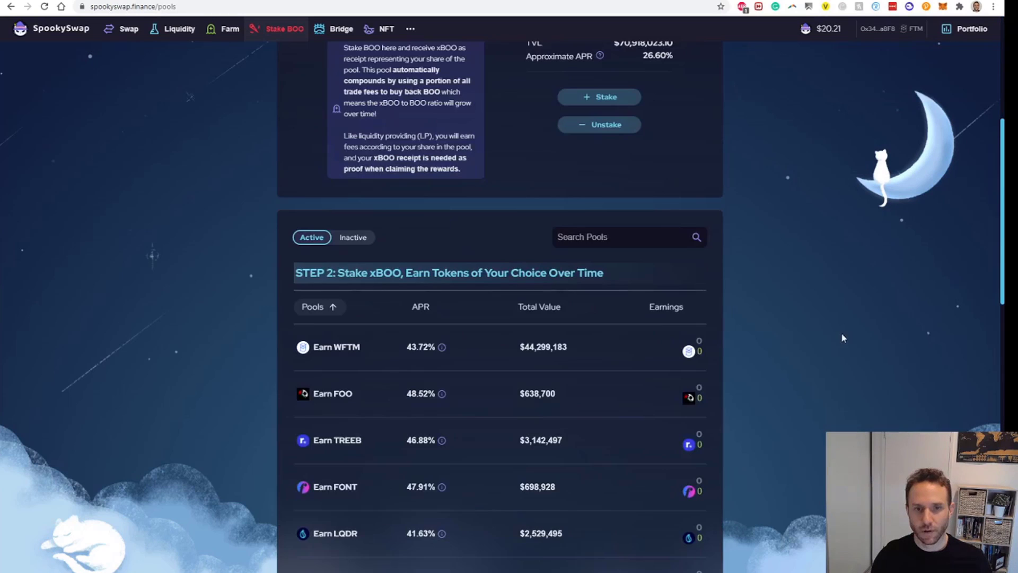
- Expand the Earn WFTM pool and approve it to use xBOO in MetaMask
{"action": "scroll", "coordinate": [568, 325], "scroll_direction": "up", "scroll_amount": 3}
{"action": "scroll", "coordinate": [477, 340], "scroll_direction": "down", "scroll_amount": 2}
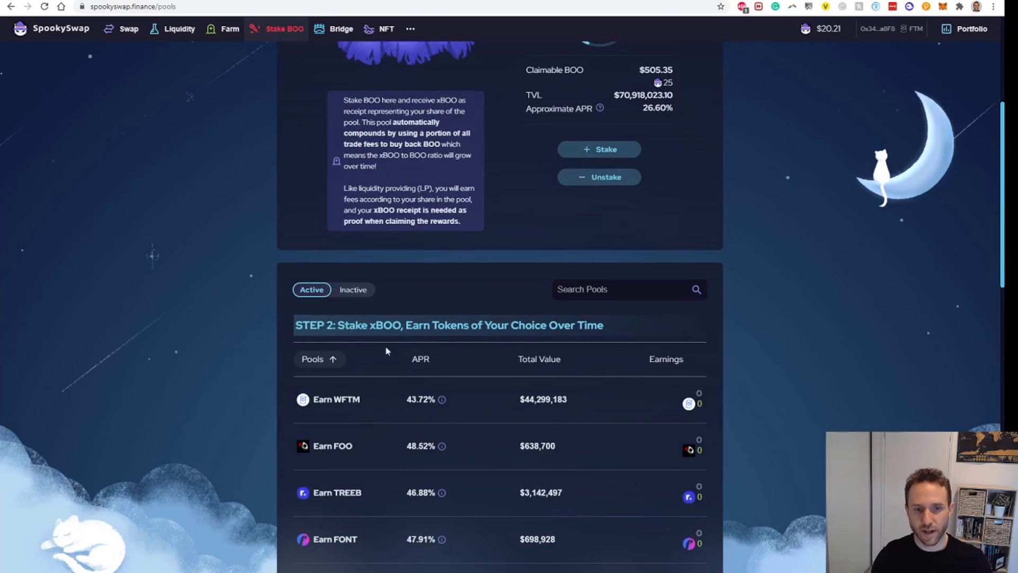
{"action": "scroll", "coordinate": [641, 399], "scroll_direction": "down", "scroll_amount": 1}
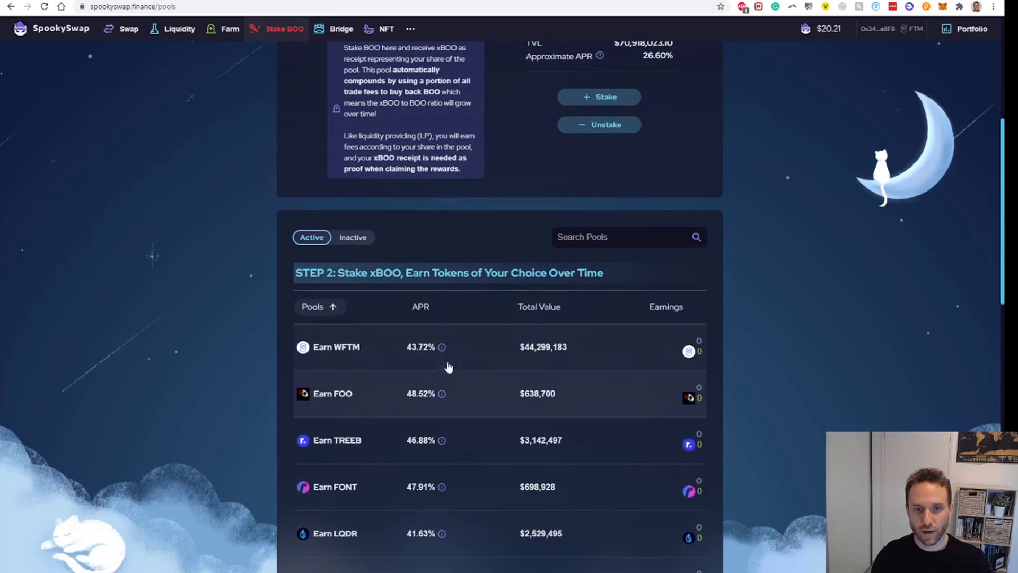
{"action": "mouse_move", "coordinate": [444, 347]}
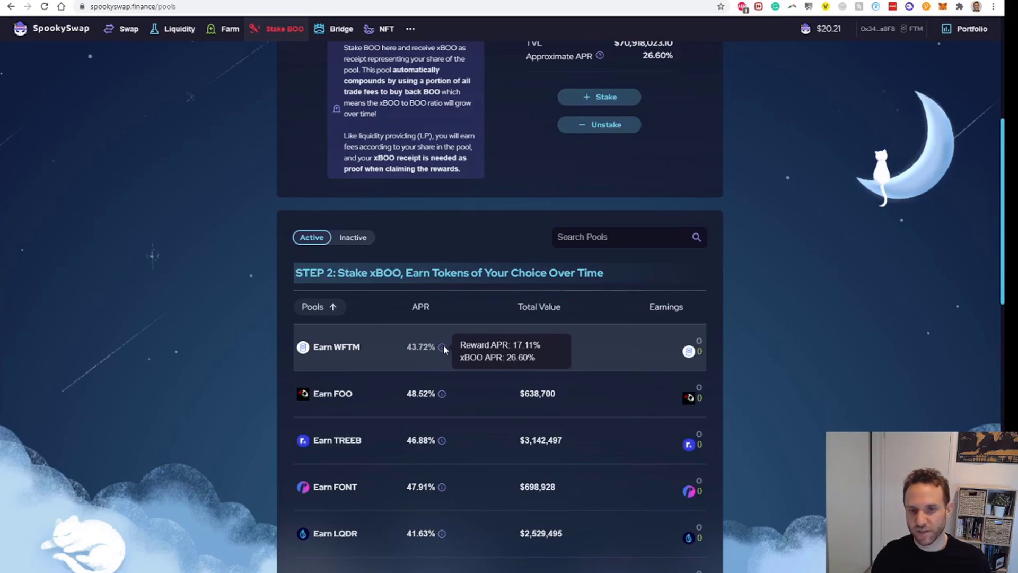
{"action": "left_click", "coordinate": [350, 356]}
{"action": "scroll", "coordinate": [421, 381], "scroll_direction": "down", "scroll_amount": 2}
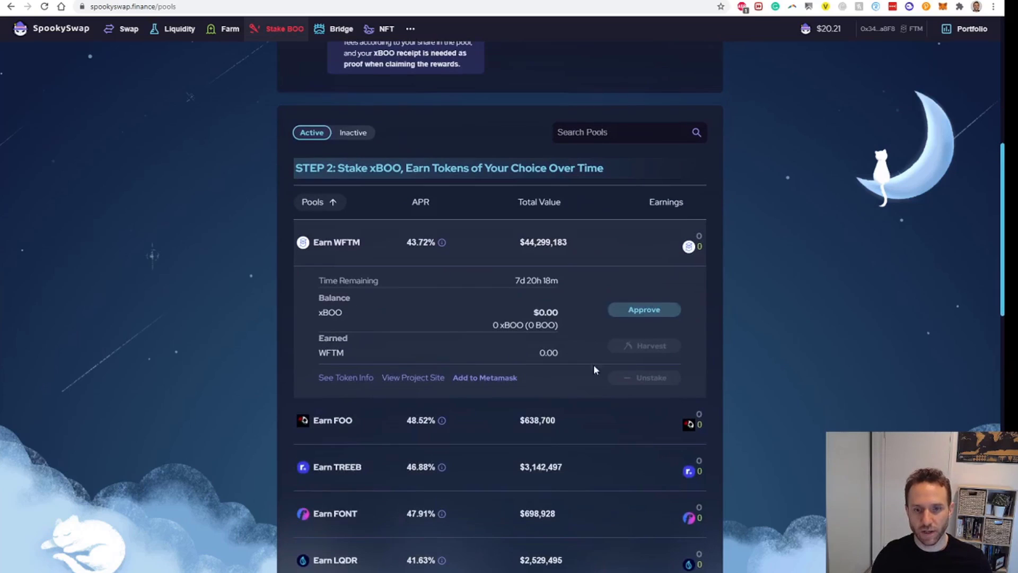
{"action": "left_click", "coordinate": [643, 310]}
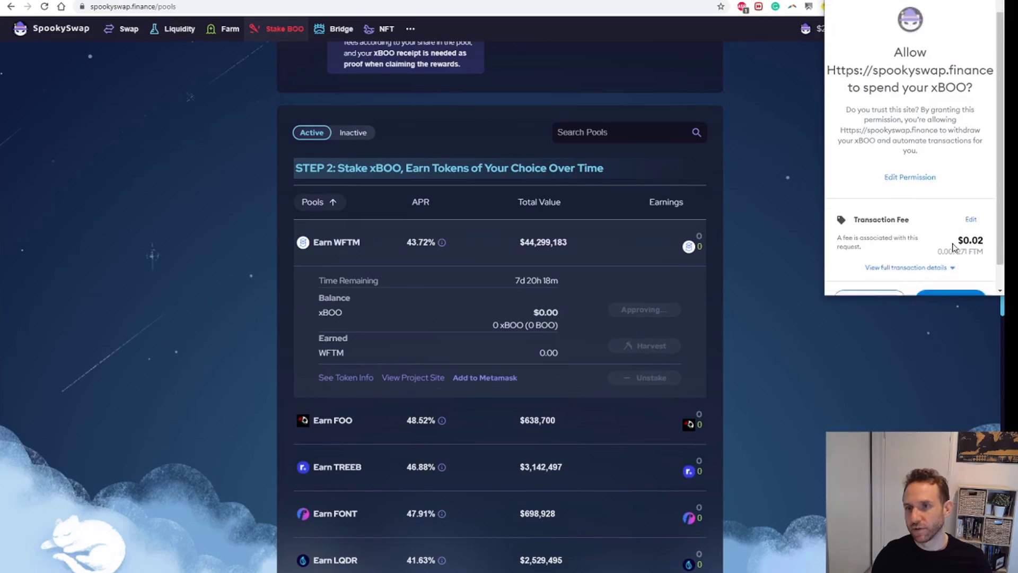
{"action": "scroll", "coordinate": [954, 254], "scroll_direction": "down", "scroll_amount": 2}
{"action": "left_click", "coordinate": [951, 275]}
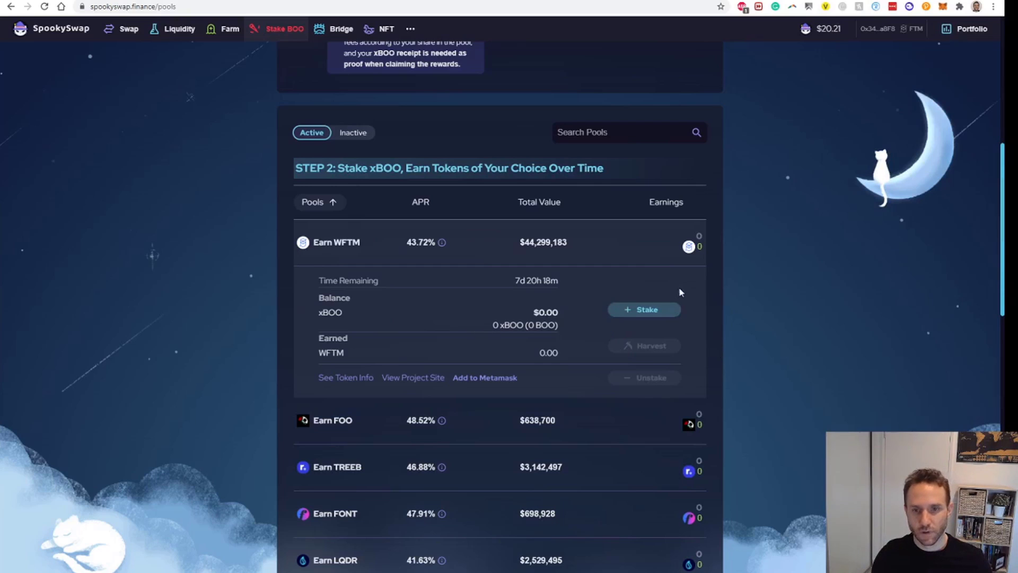
- Stake the full 17.2522 xBOO in Earn WFTM and confirm the transaction
{"action": "left_click", "coordinate": [649, 310]}
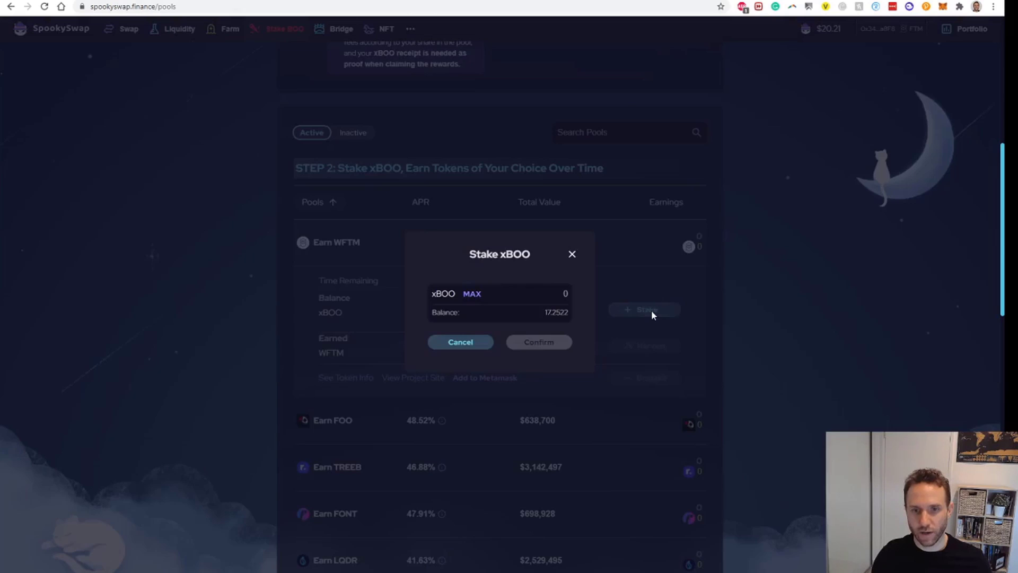
{"action": "left_click", "coordinate": [471, 295]}
{"action": "left_click", "coordinate": [540, 344]}
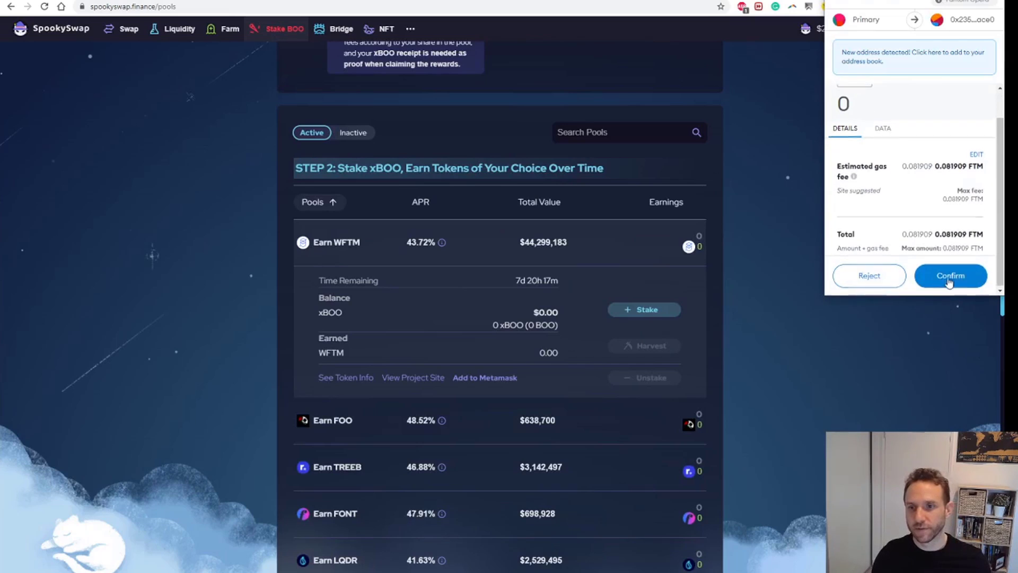
{"action": "left_click", "coordinate": [949, 281]}
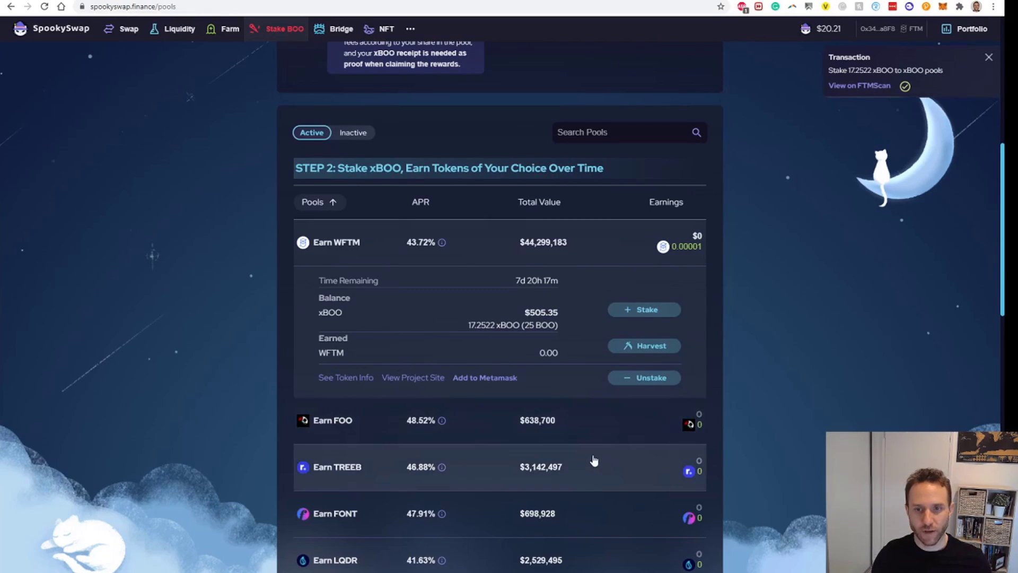
{"action": "scroll", "coordinate": [591, 458], "scroll_direction": "up", "scroll_amount": 5}
{"action": "left_click", "coordinate": [989, 57]}
{"action": "scroll", "coordinate": [796, 324], "scroll_direction": "up", "scroll_amount": 3}
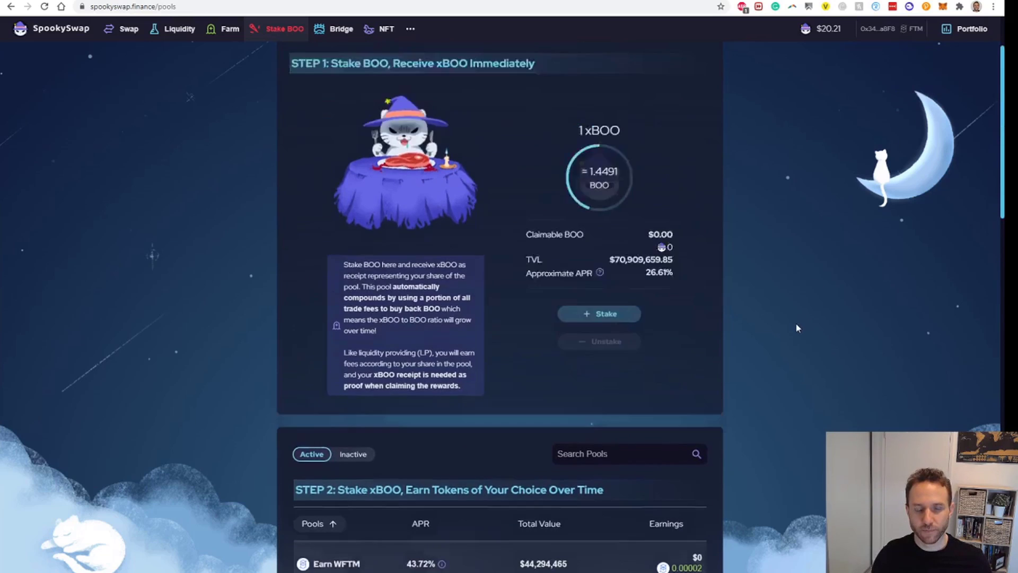